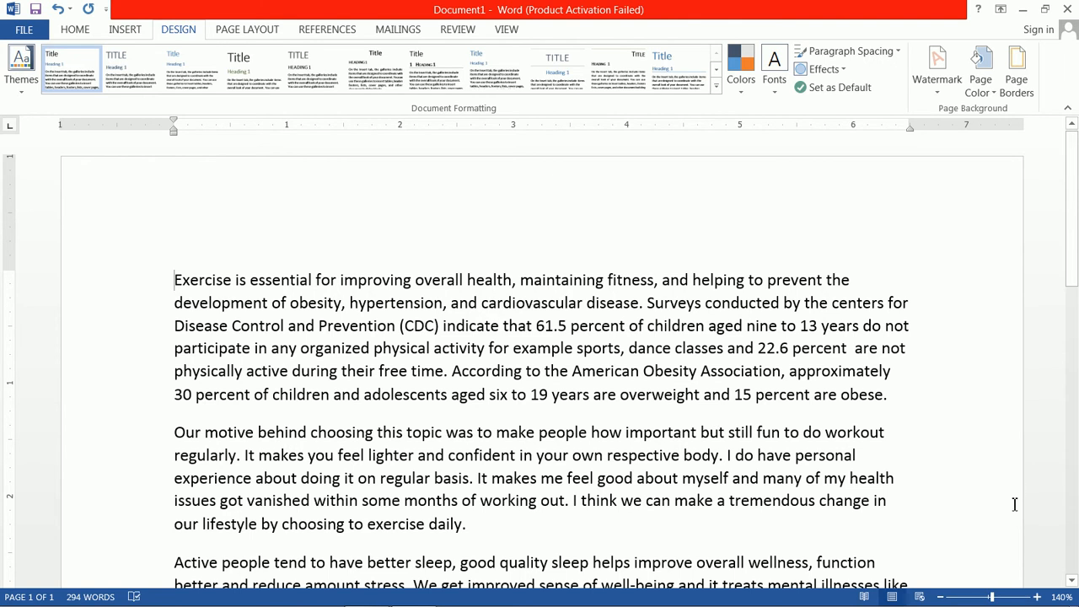
Step: Browse the document style sets and apply the Black & White (Capitalized) style set to the document
{"action": "left_click", "coordinate": [1073, 581]}
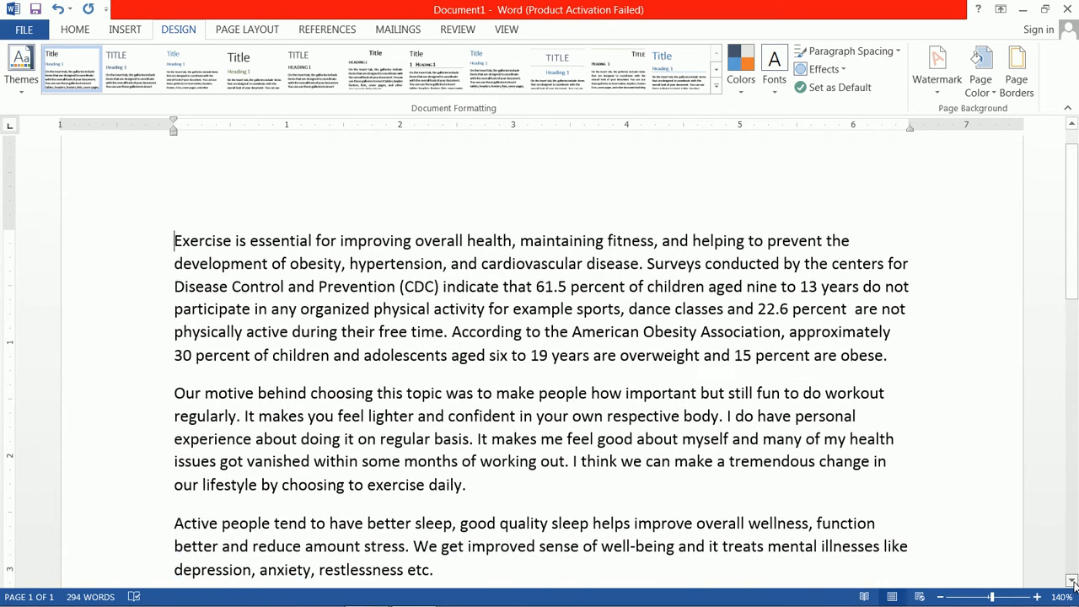
{"action": "left_click_drag", "start_coordinate": [175, 240], "coordinate": [514, 483]}
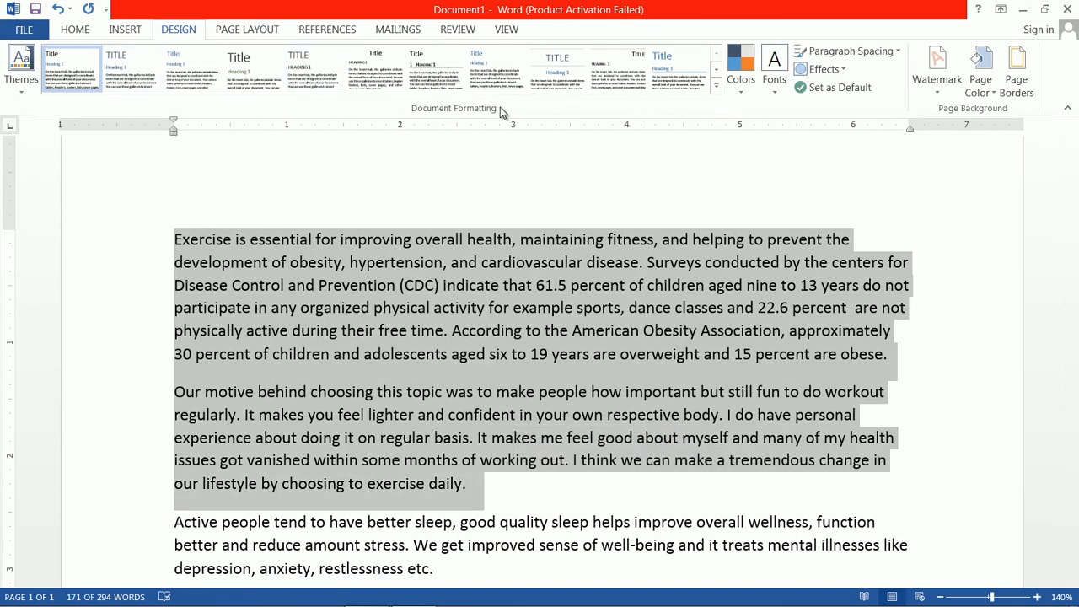
{"action": "left_click", "coordinate": [717, 86]}
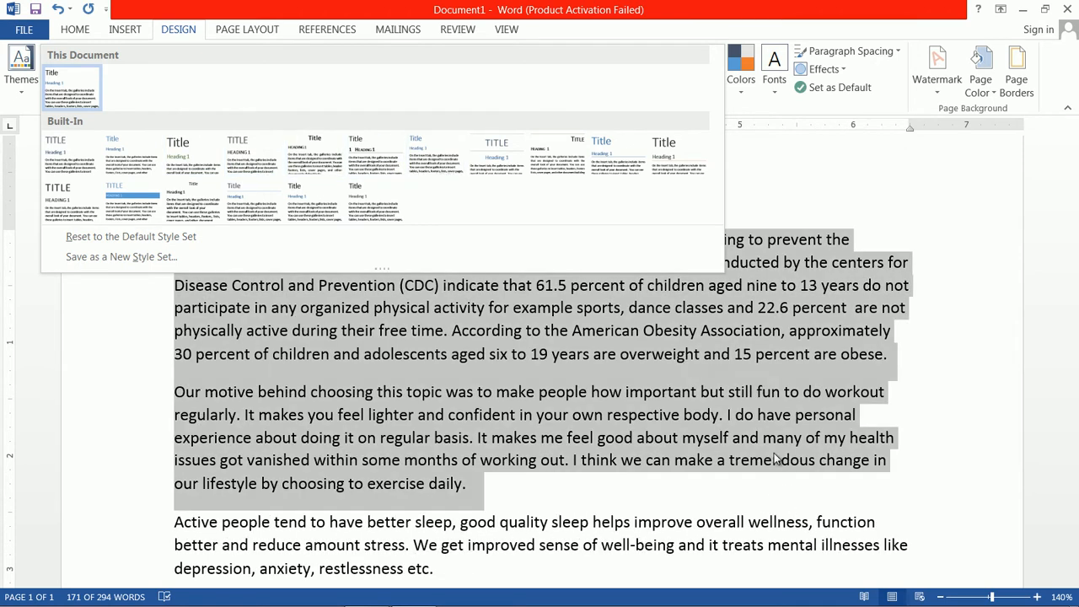
{"action": "left_click", "coordinate": [777, 470]}
{"action": "left_click", "coordinate": [946, 436]}
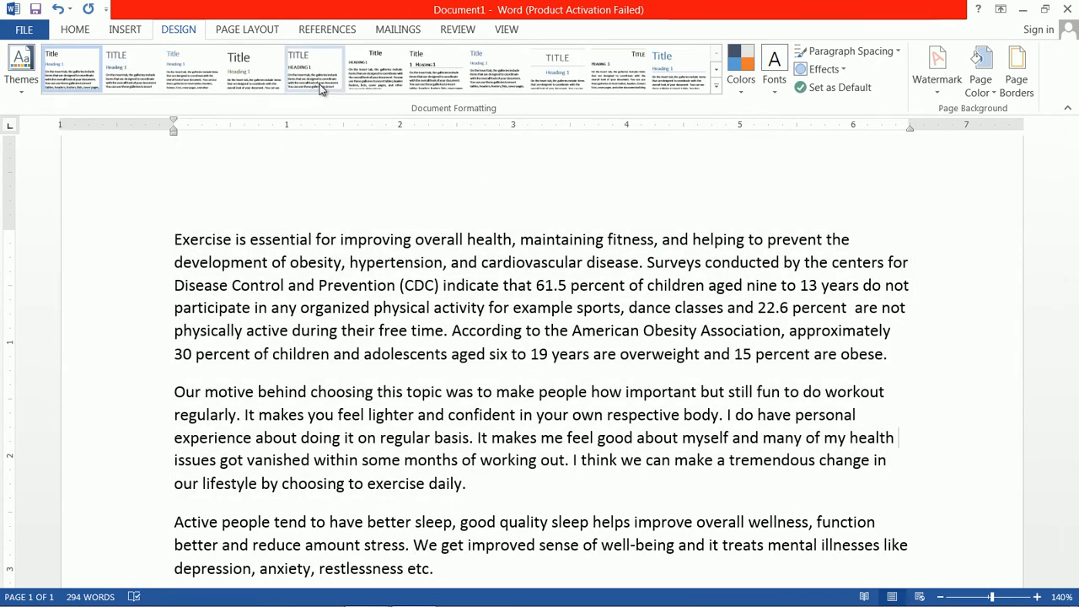
{"action": "left_click", "coordinate": [716, 86]}
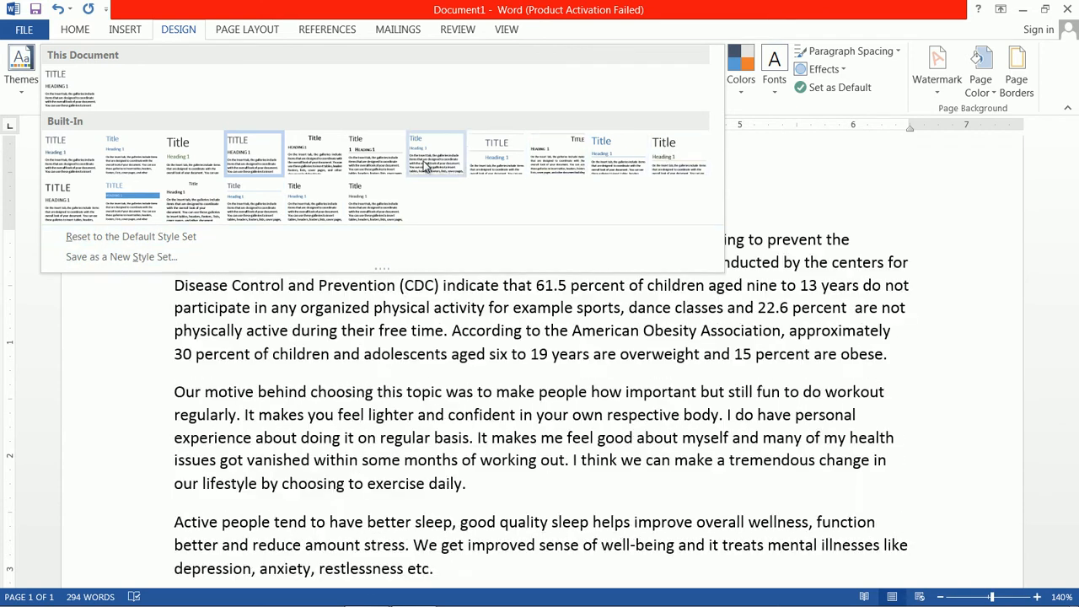
{"action": "left_click", "coordinate": [852, 180]}
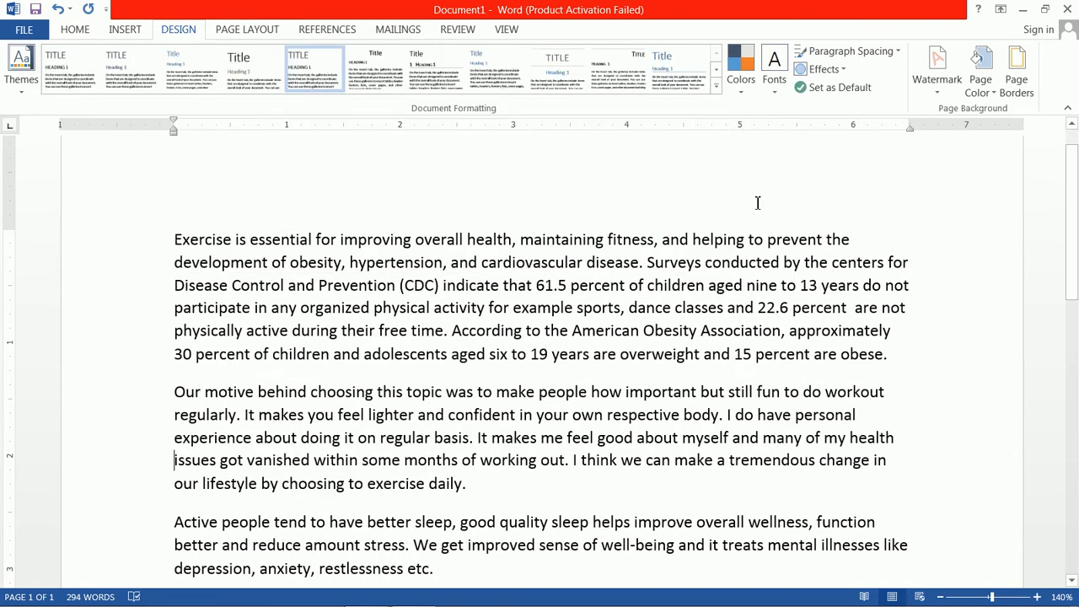
Step: Select the first two paragraphs and look through the built-in document themes without applying one
{"action": "left_click_drag", "start_coordinate": [173, 239], "coordinate": [579, 484]}
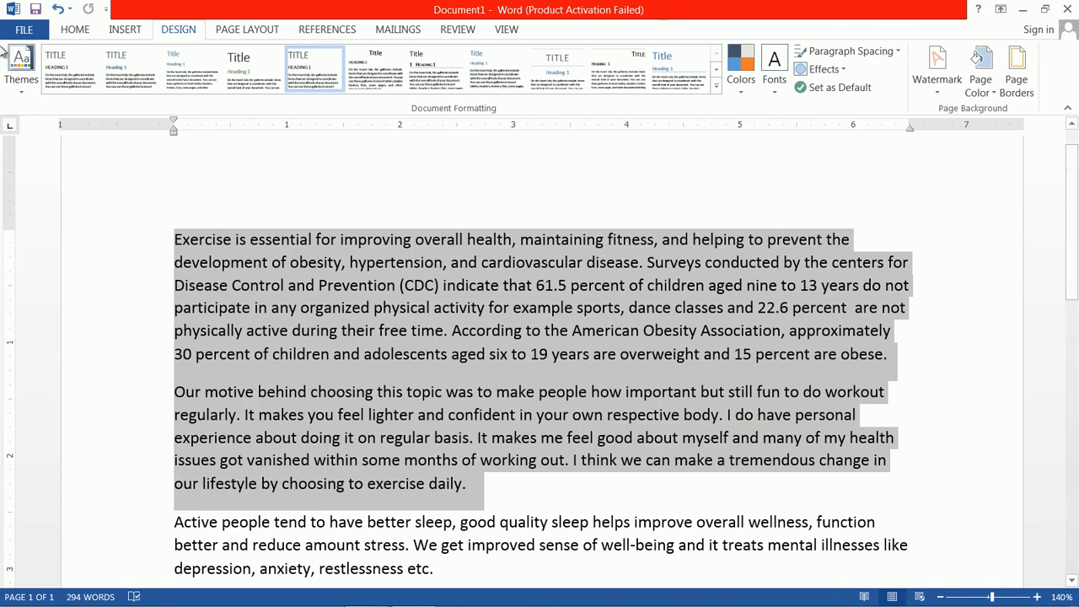
{"action": "left_click", "coordinate": [21, 67]}
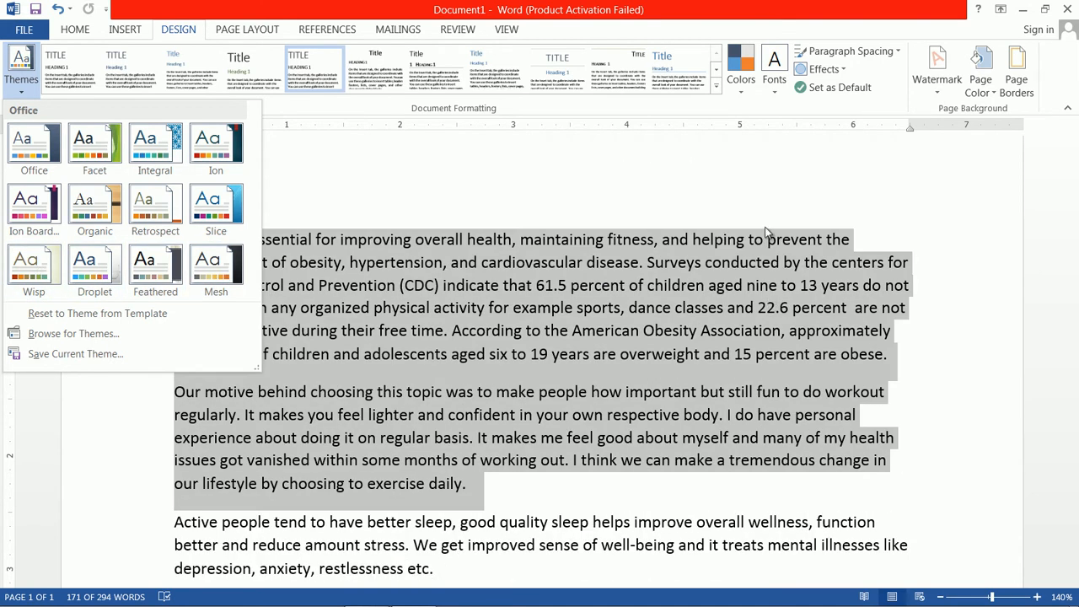
{"action": "left_click", "coordinate": [723, 185]}
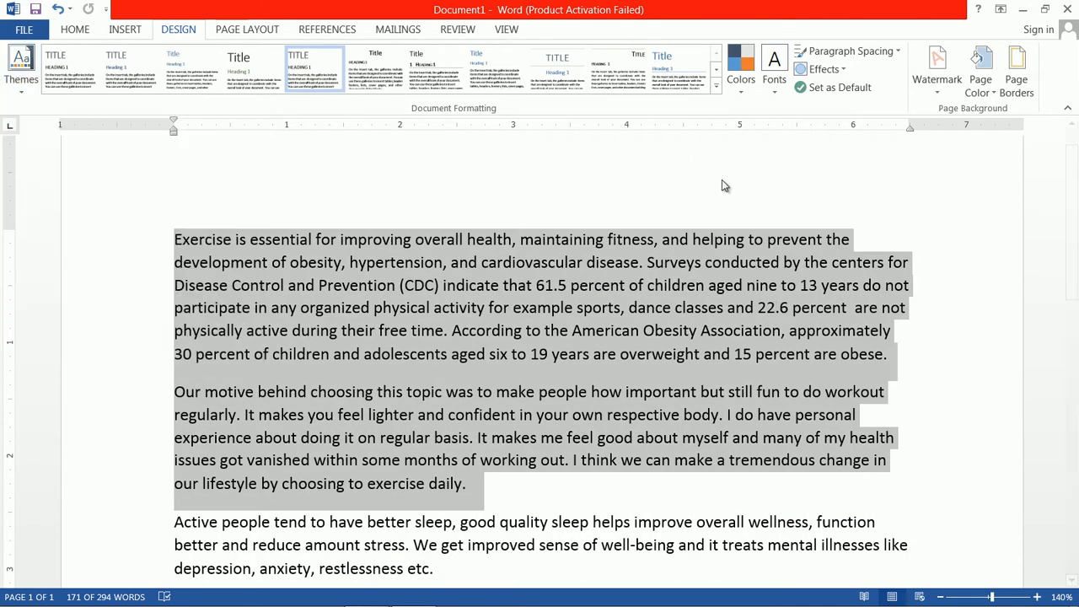
Step: Examine the settings for creating custom theme colors and leave them without saving
{"action": "left_click", "coordinate": [743, 91]}
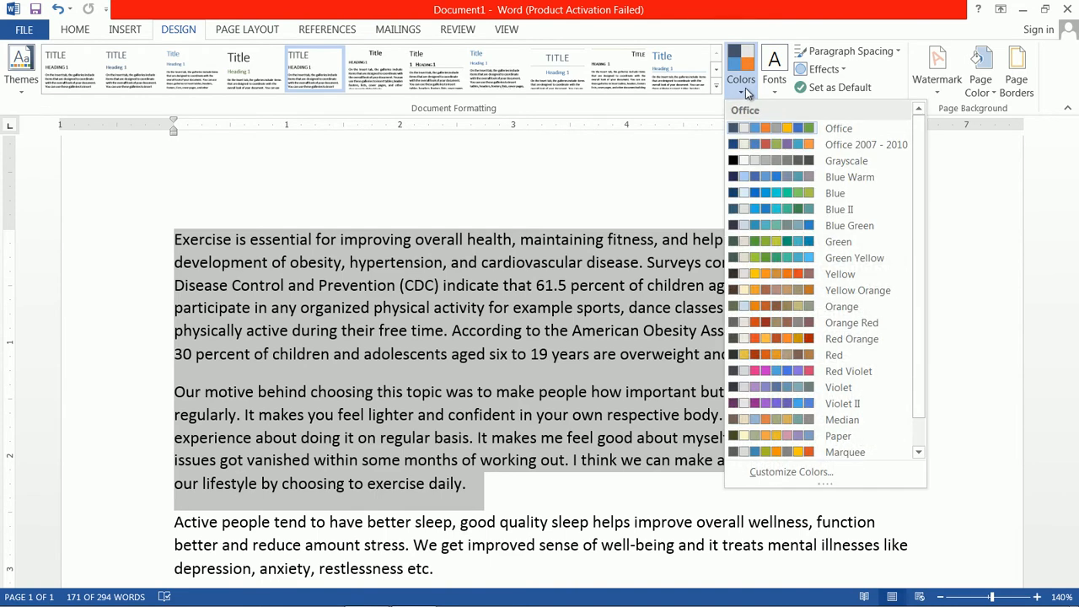
{"action": "left_click", "coordinate": [791, 472]}
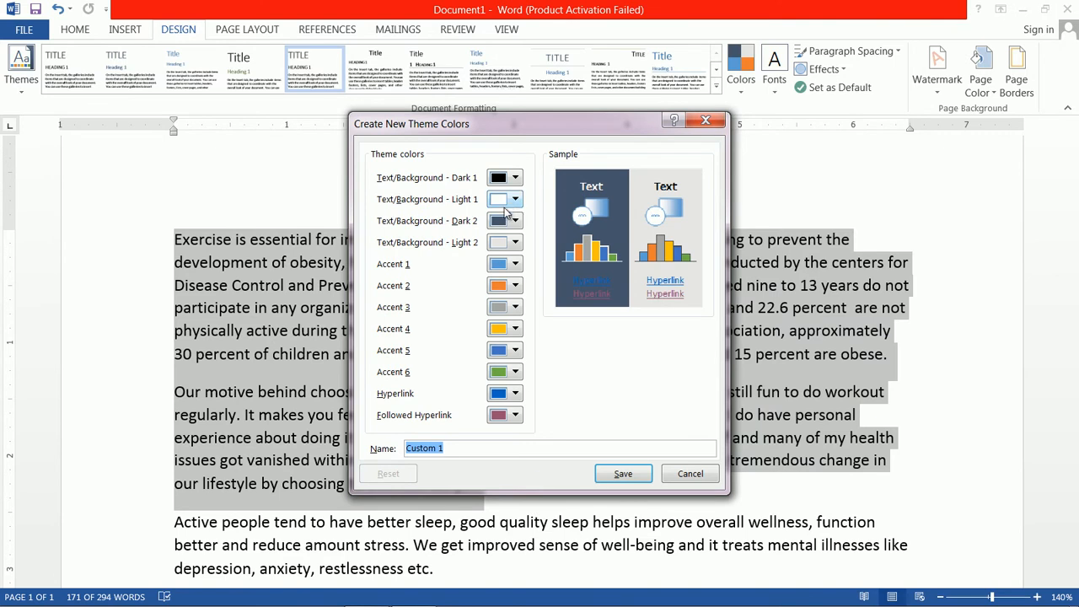
{"action": "left_click", "coordinate": [690, 477]}
Step: Apply the Green theme colors and check the font color palette on the selected paragraphs
{"action": "left_click", "coordinate": [742, 85]}
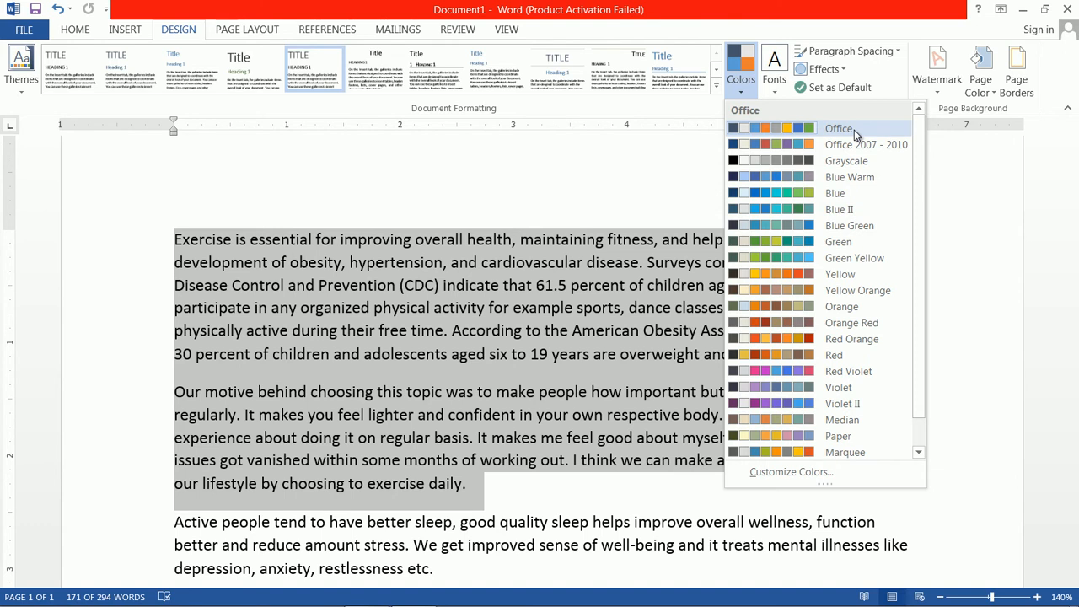
{"action": "left_click", "coordinate": [861, 244]}
{"action": "left_click", "coordinate": [74, 30]}
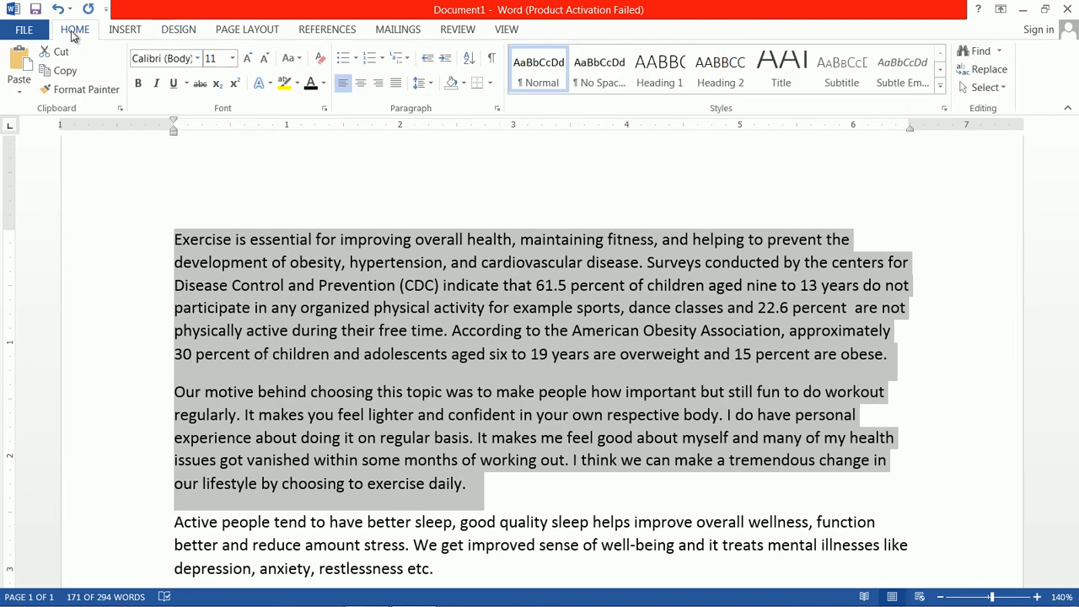
{"action": "left_click", "coordinate": [322, 85]}
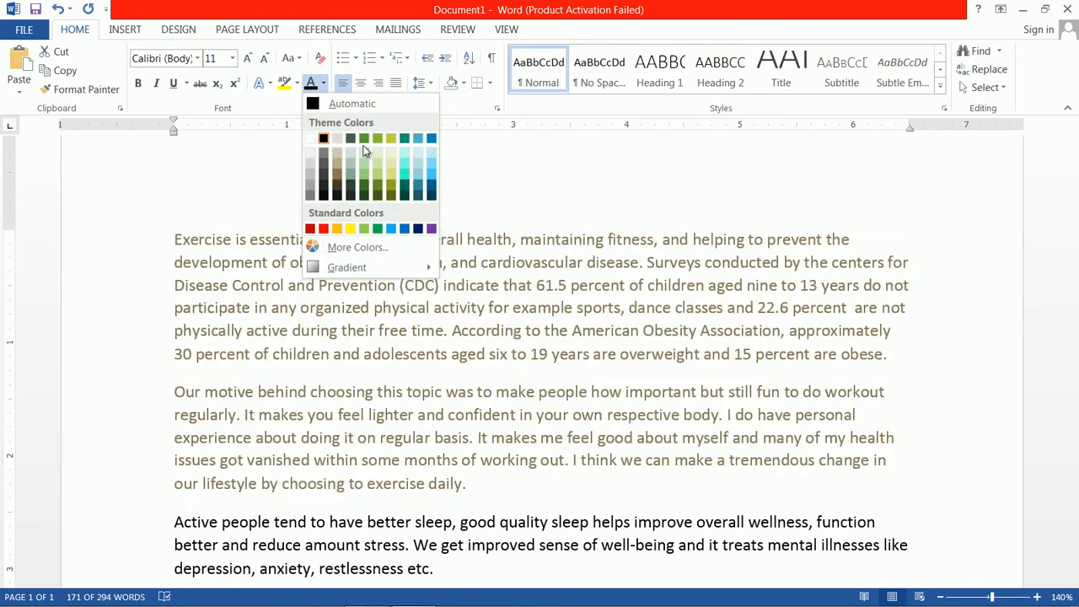
{"action": "left_click", "coordinate": [554, 167]}
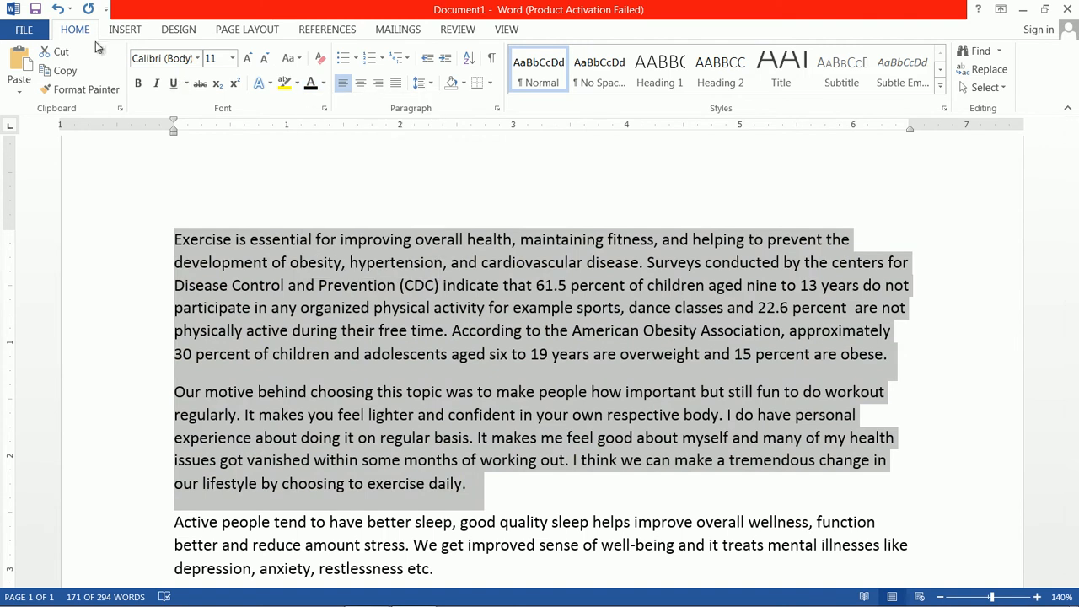
Step: Switch the theme colors to Grayscale and check the font color palette again
{"action": "left_click", "coordinate": [181, 29]}
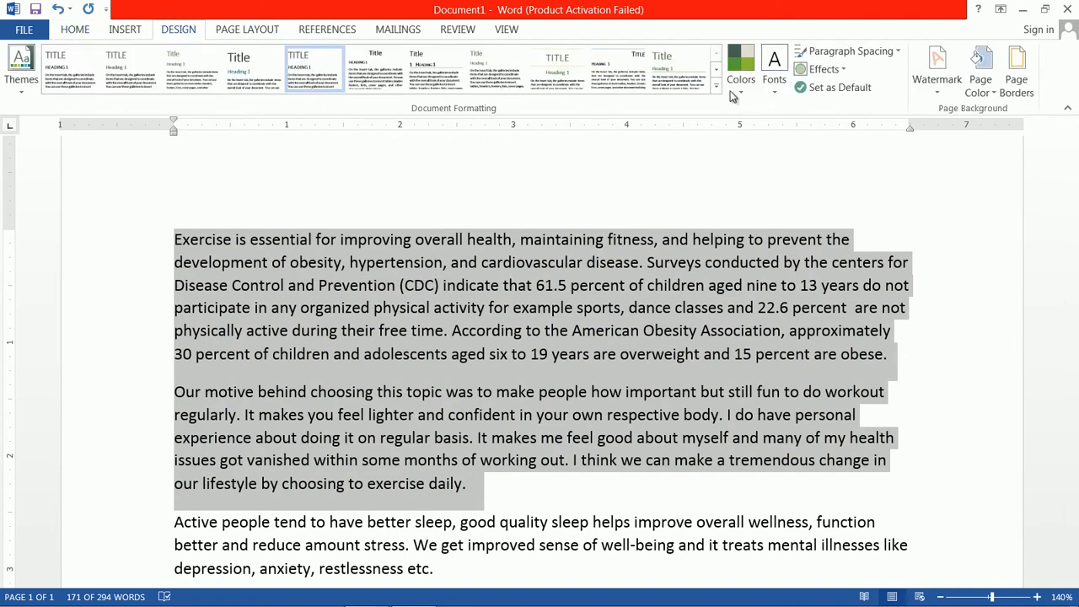
{"action": "left_click", "coordinate": [740, 84]}
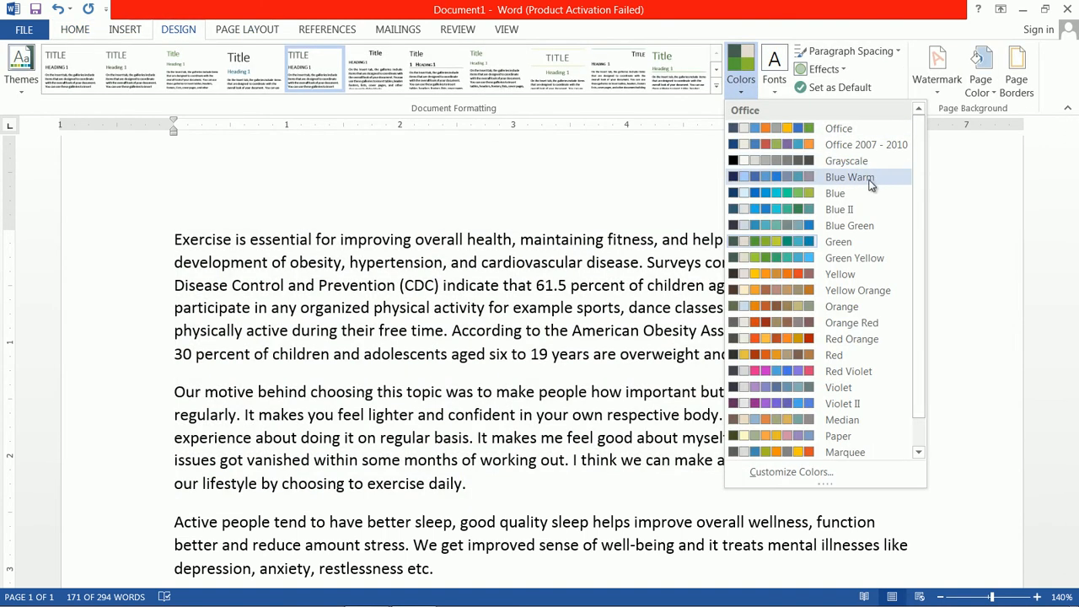
{"action": "left_click", "coordinate": [861, 161]}
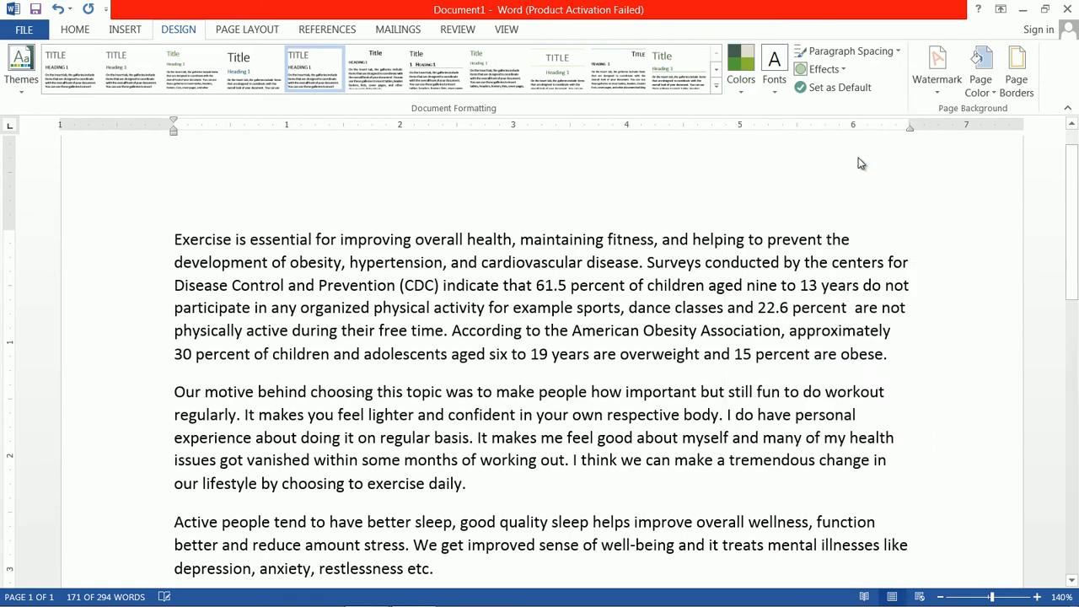
{"action": "left_click", "coordinate": [91, 31]}
{"action": "left_click", "coordinate": [324, 84]}
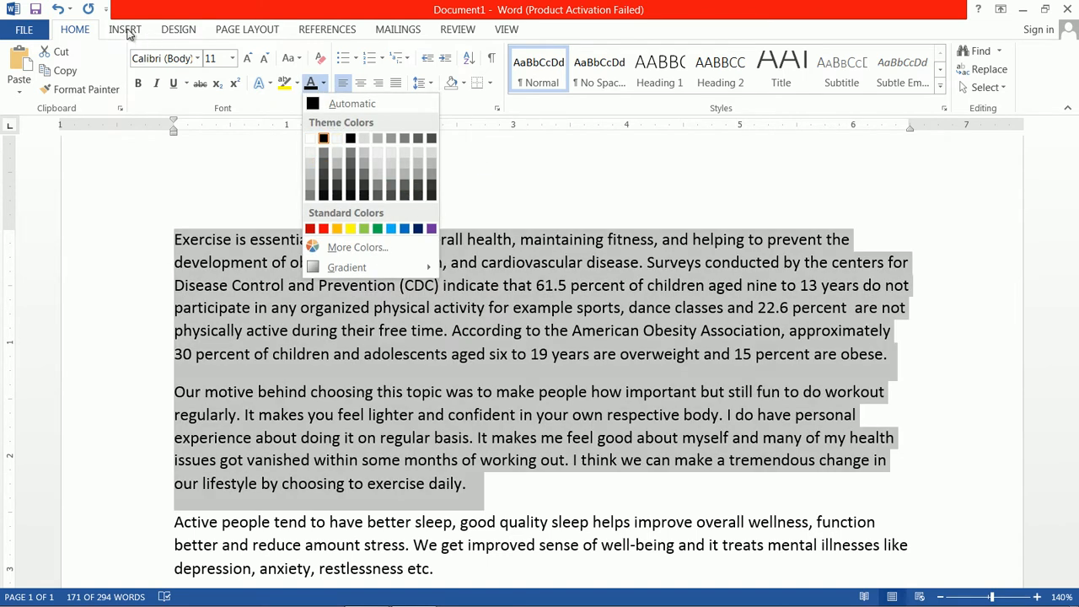
Step: Set the document's theme colors back to the Office color set
{"action": "left_click", "coordinate": [184, 31]}
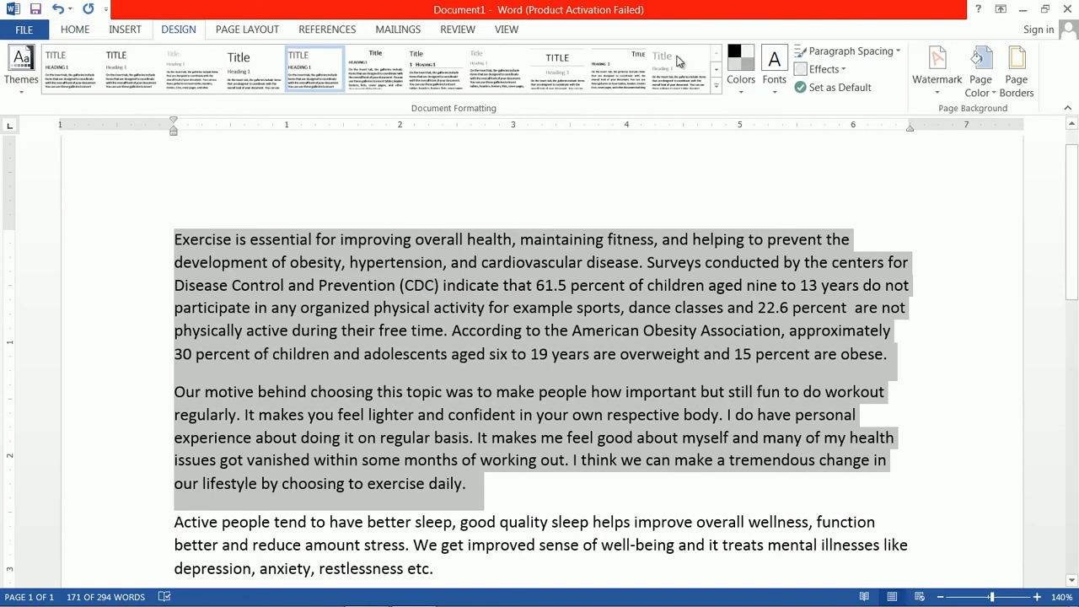
{"action": "left_click", "coordinate": [741, 67]}
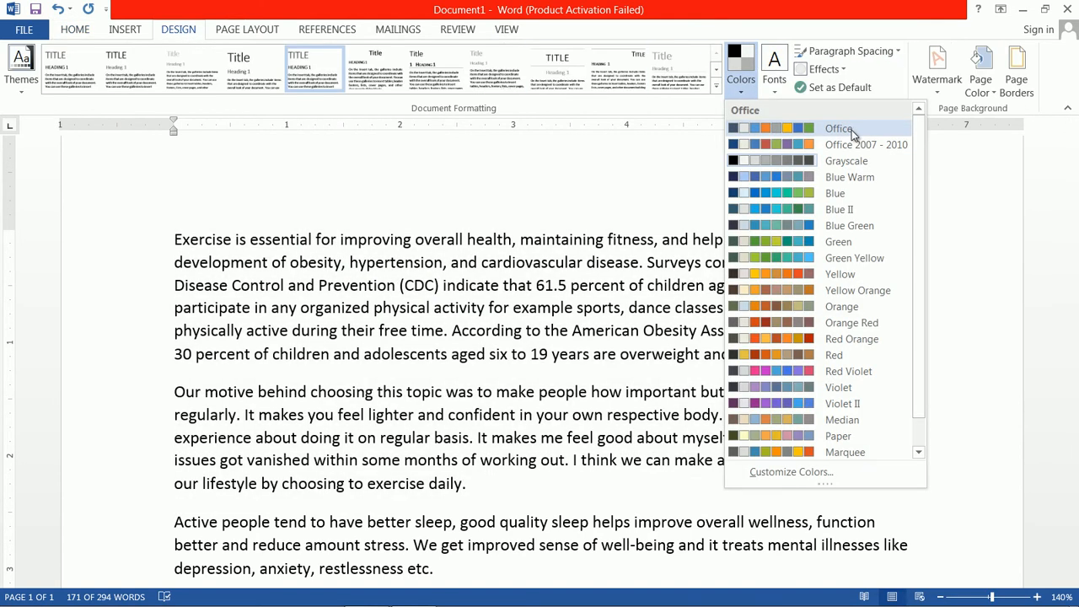
{"action": "left_click", "coordinate": [852, 130]}
{"action": "left_click", "coordinate": [740, 85]}
{"action": "scroll", "coordinate": [922, 253], "scroll_direction": "down", "scroll_amount": 1}
{"action": "scroll", "coordinate": [928, 158], "scroll_direction": "up", "scroll_amount": 1}
{"action": "left_click", "coordinate": [666, 156]}
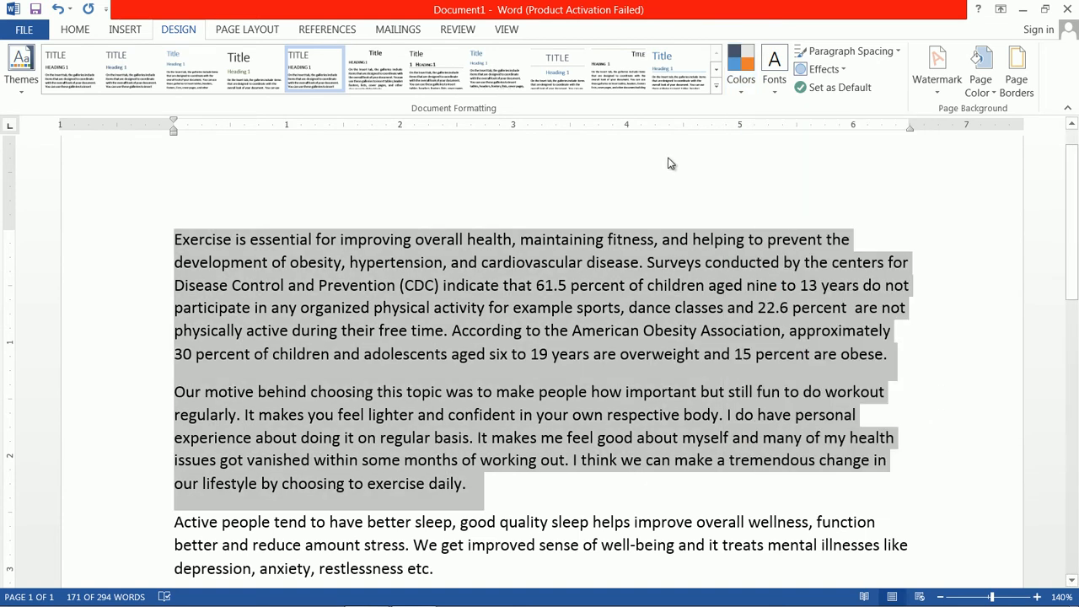
Step: Preview the built-in theme font sets without applying one and deselect the paragraphs
{"action": "left_click", "coordinate": [776, 93]}
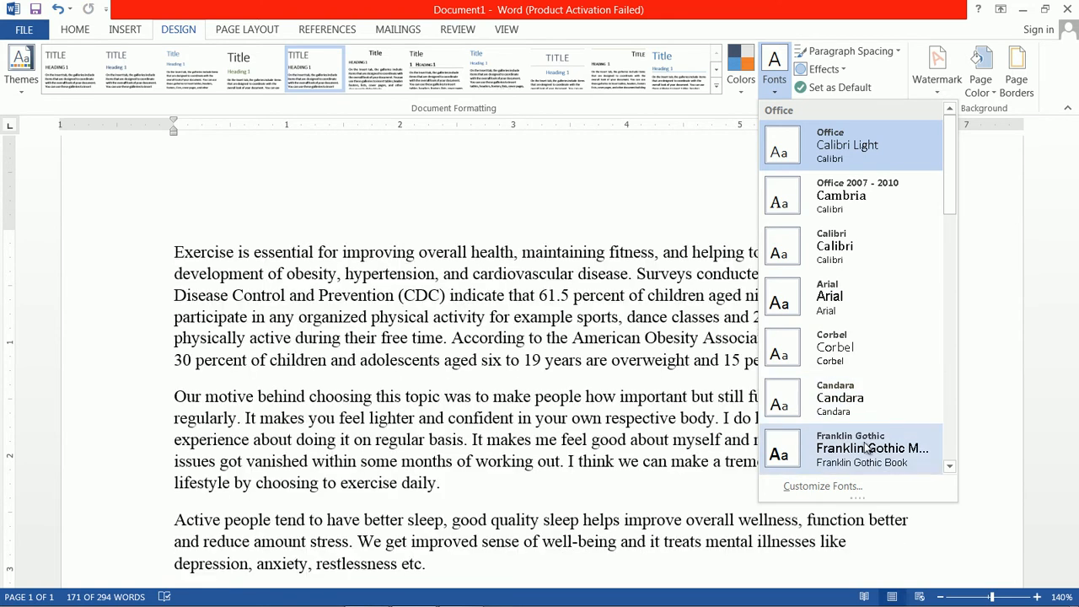
{"action": "left_click", "coordinate": [732, 151]}
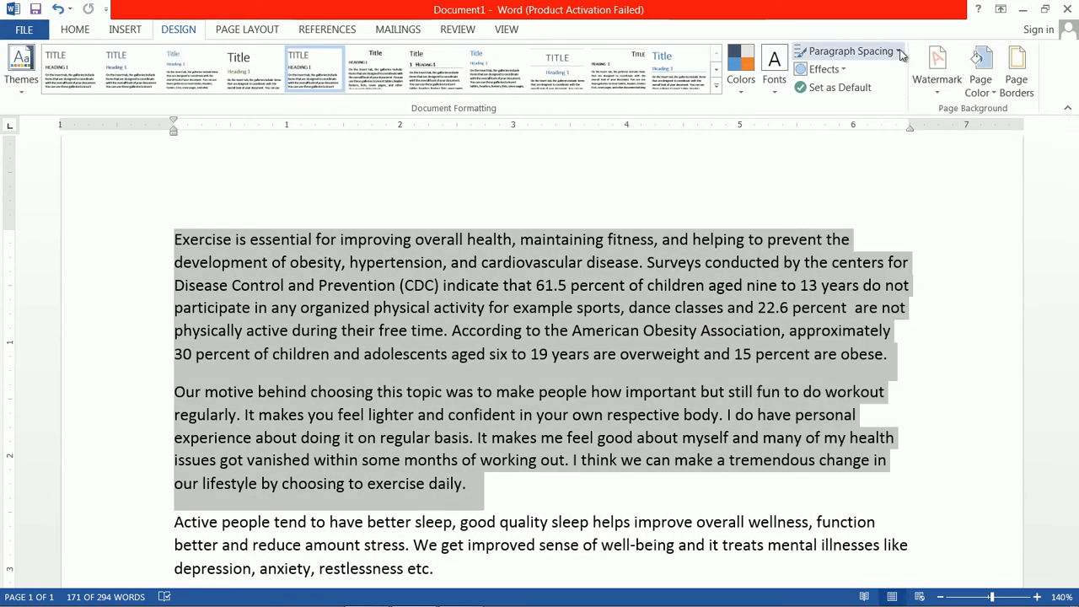
{"action": "left_click", "coordinate": [556, 373]}
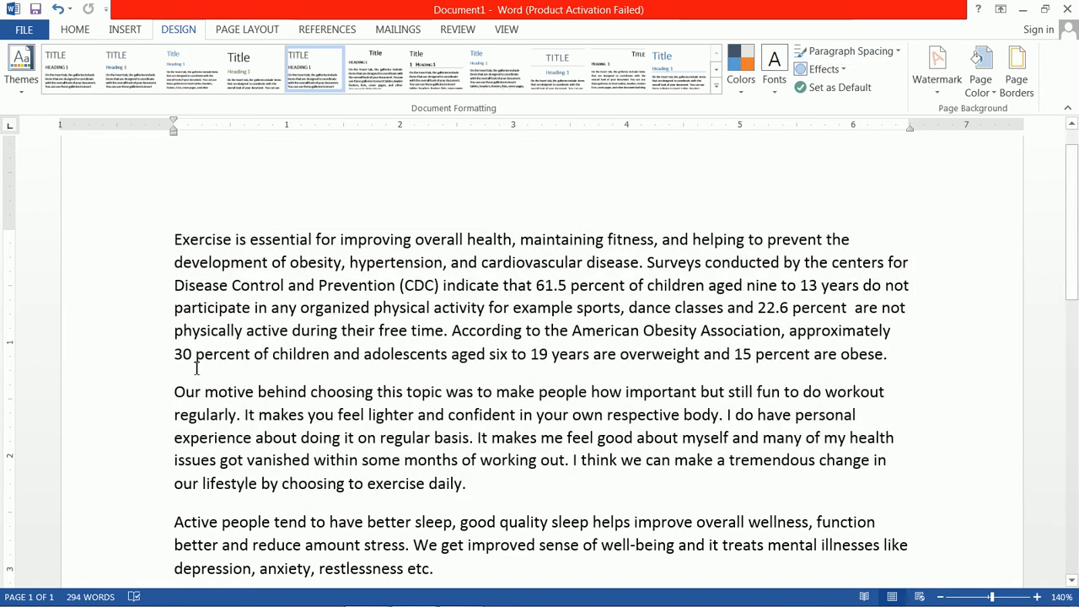
Step: Preview the built-in paragraph spacing presets and examine the custom paragraph spacing settings without changing them
{"action": "left_click", "coordinate": [896, 53]}
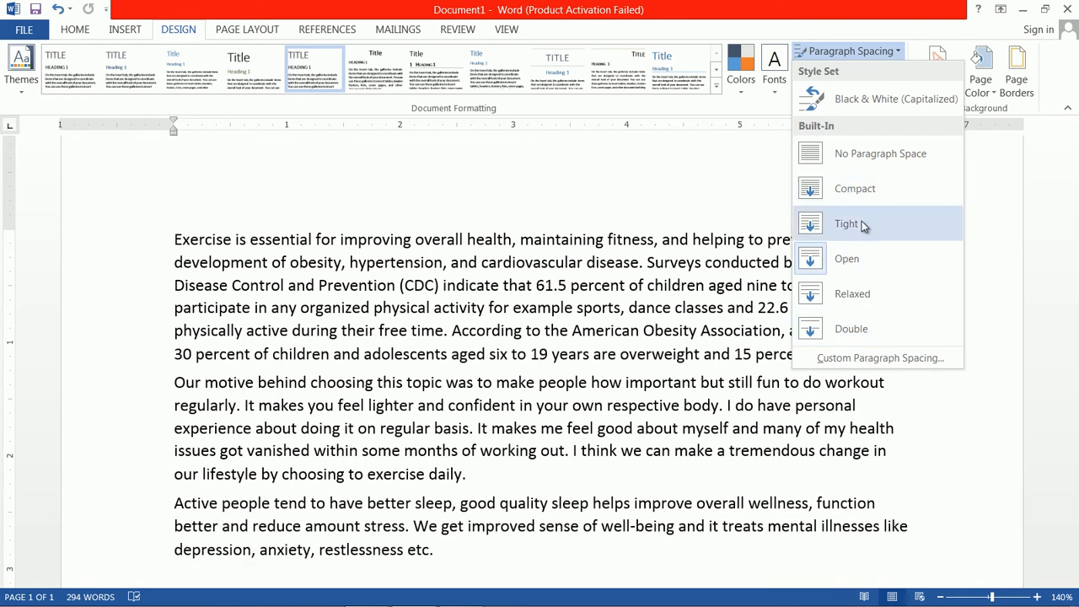
{"action": "left_click", "coordinate": [878, 363]}
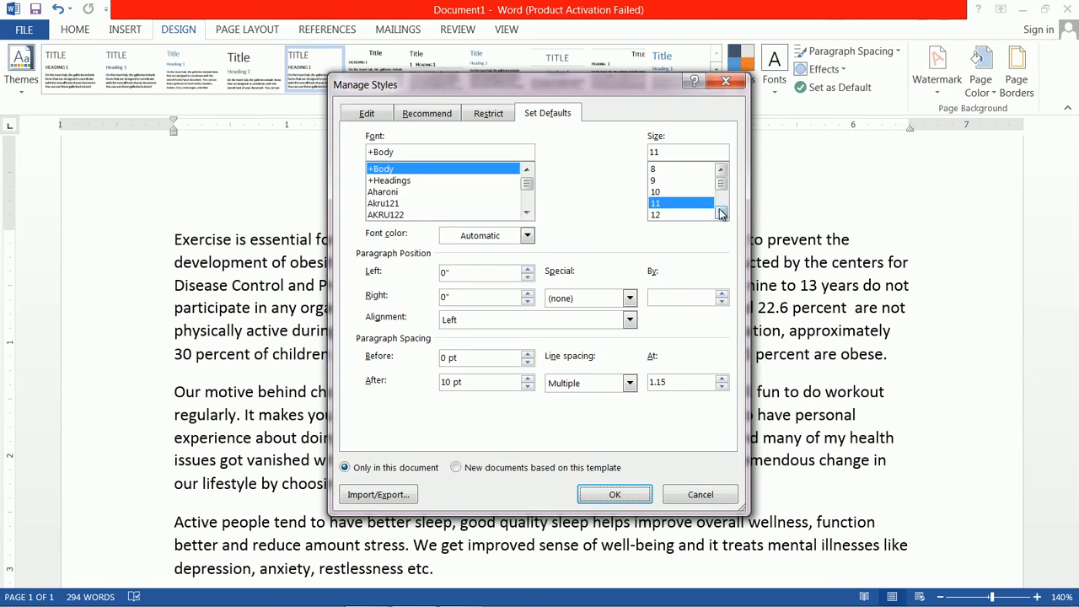
{"action": "left_click", "coordinate": [737, 85]}
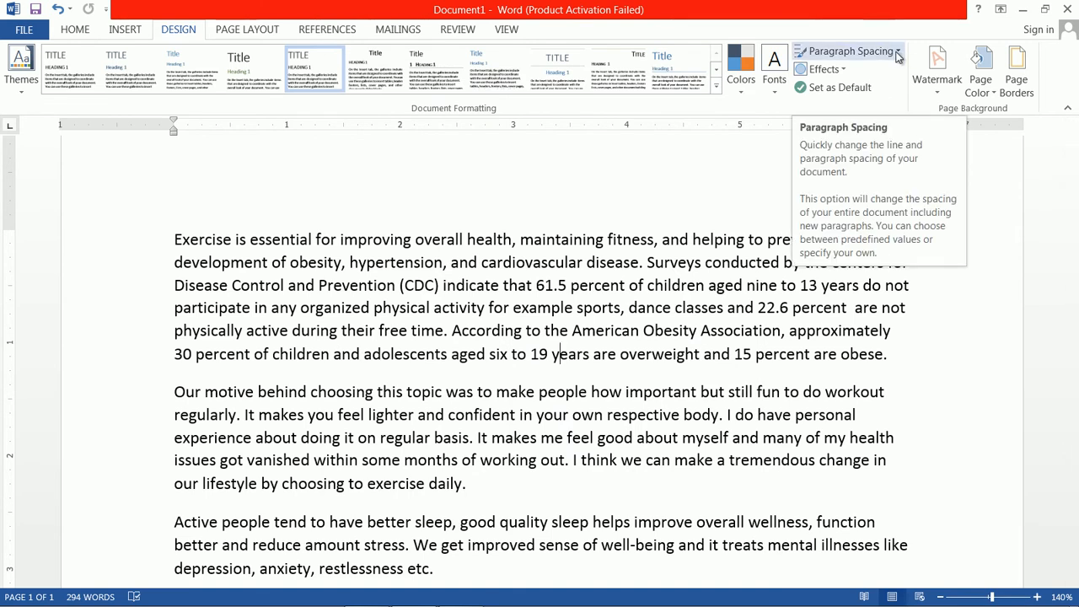
Step: Try the Subtle Solids and Office theme effects, and apply the Extreme Shadow effect to the document
{"action": "left_click", "coordinate": [846, 73]}
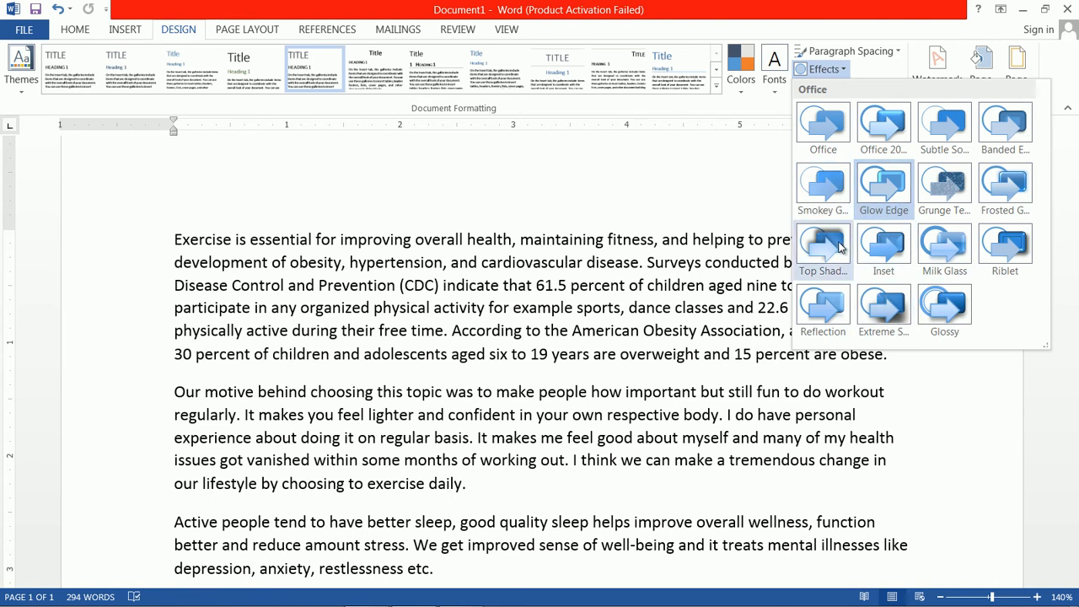
{"action": "left_click", "coordinate": [945, 125]}
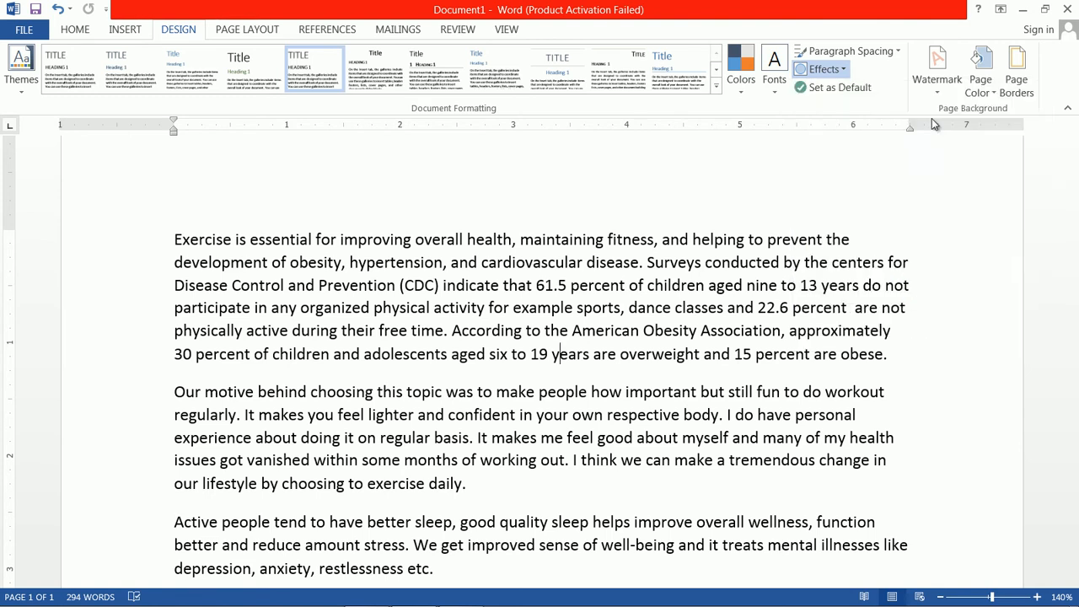
{"action": "left_click", "coordinate": [822, 69]}
{"action": "left_click", "coordinate": [824, 131]}
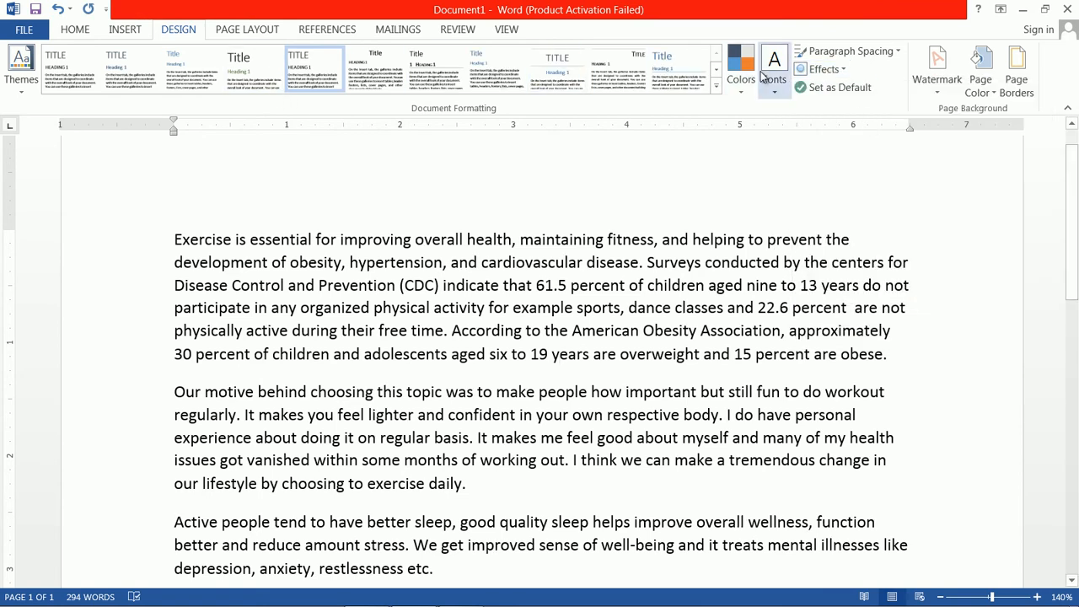
{"action": "left_click", "coordinate": [822, 69]}
{"action": "left_click", "coordinate": [884, 301]}
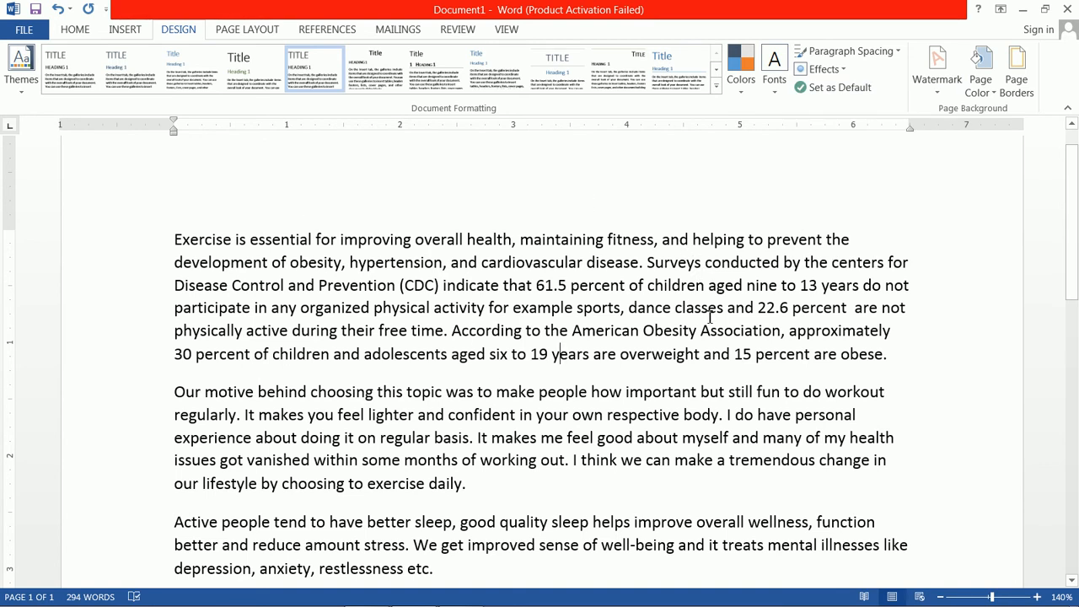
Step: Request making the current style set and theme the default for new documents, and decline it
{"action": "left_click", "coordinate": [832, 89]}
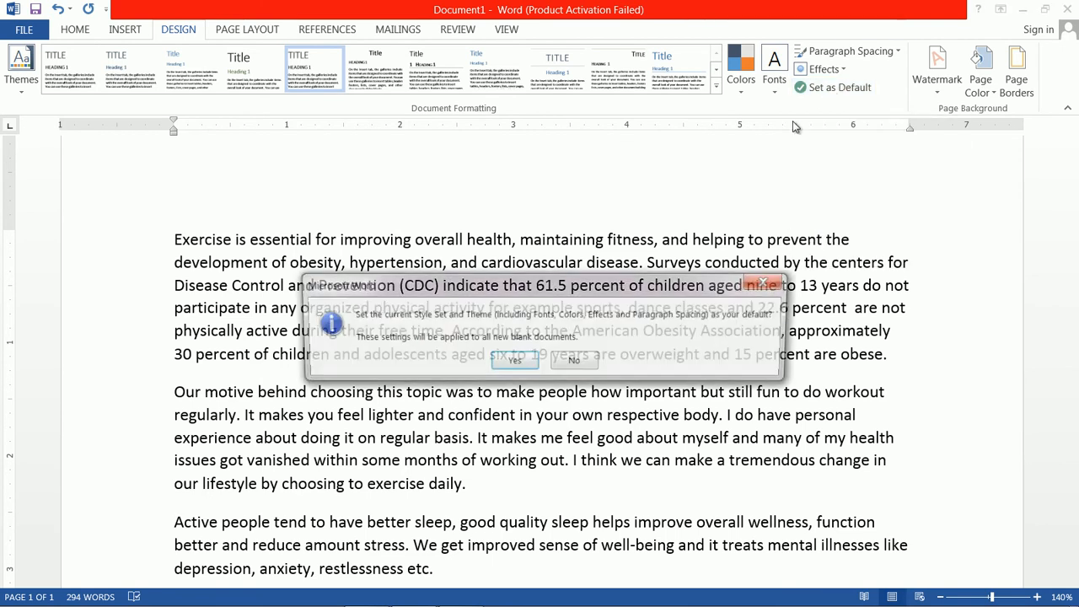
{"action": "left_click", "coordinate": [575, 363]}
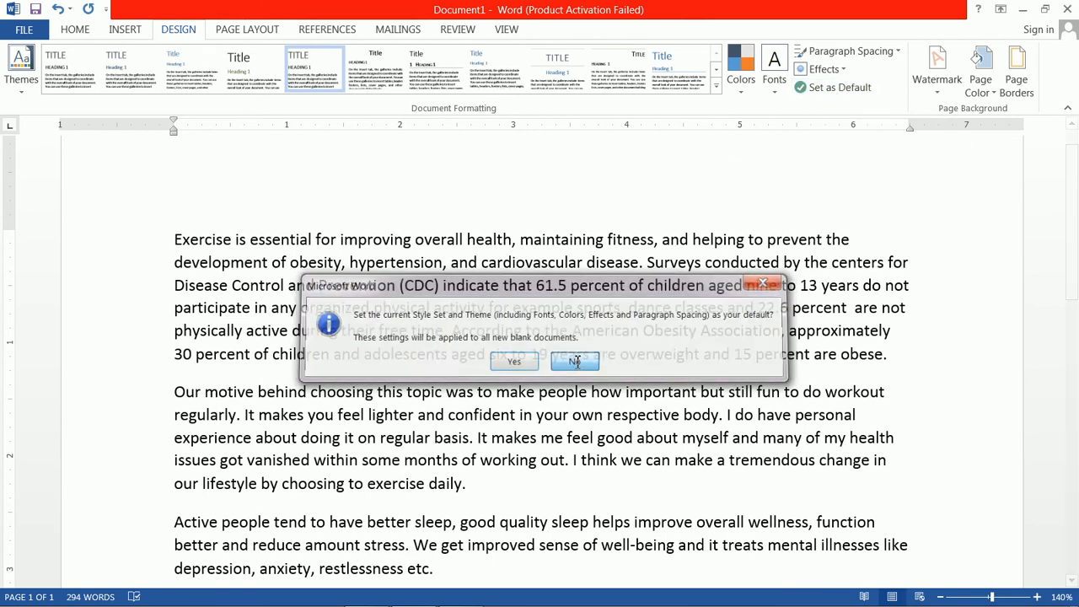
Step: Add a custom text watermark reading "Computer" to the document in Calibri with a diagonal, semitransparent layout
{"action": "left_click", "coordinate": [945, 92]}
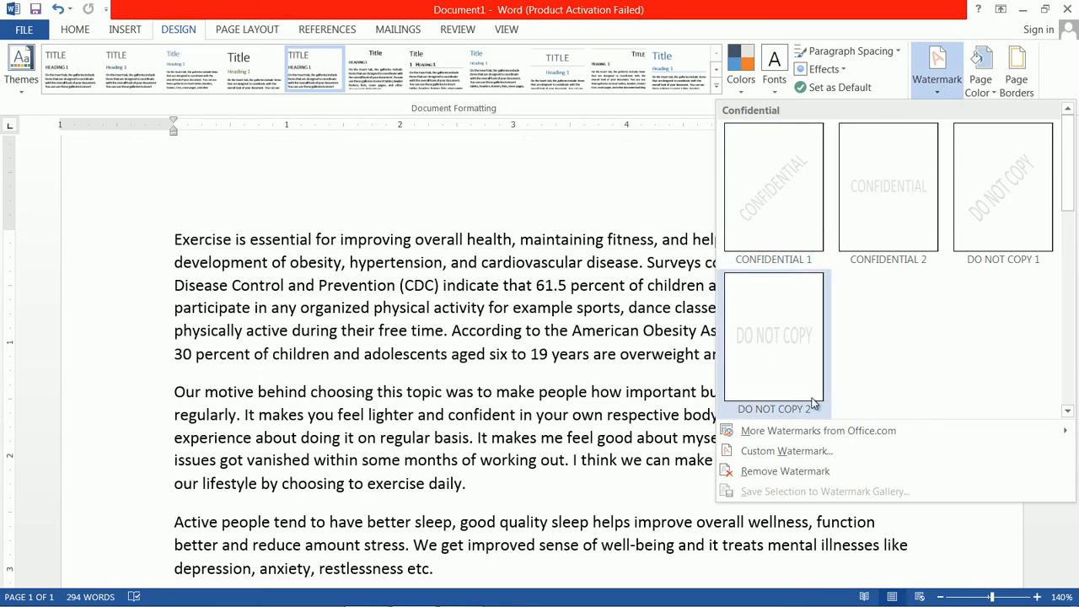
{"action": "left_click", "coordinate": [908, 171]}
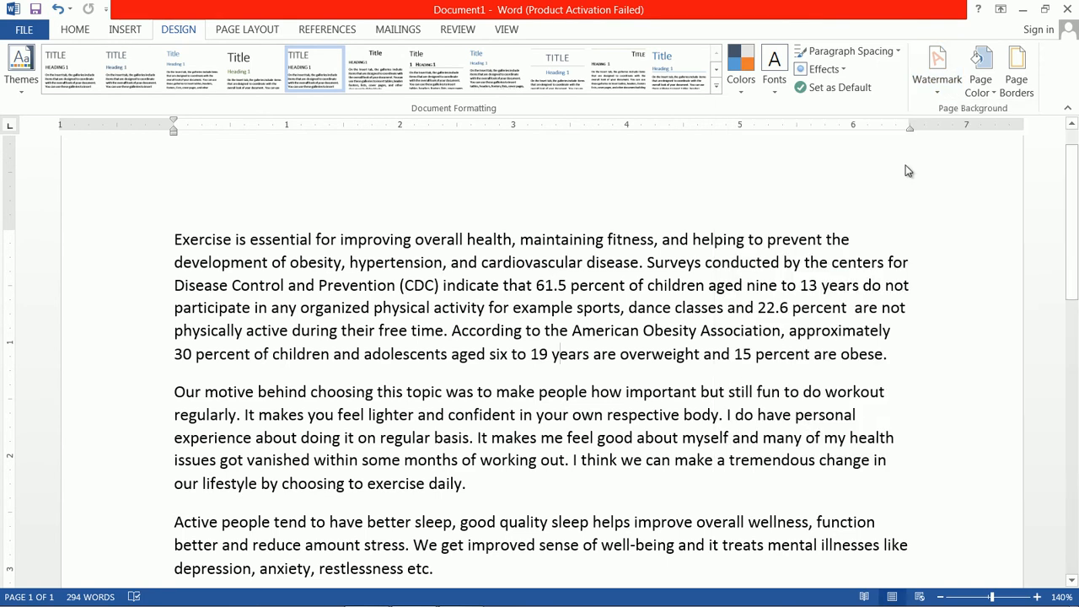
{"action": "left_click", "coordinate": [945, 87]}
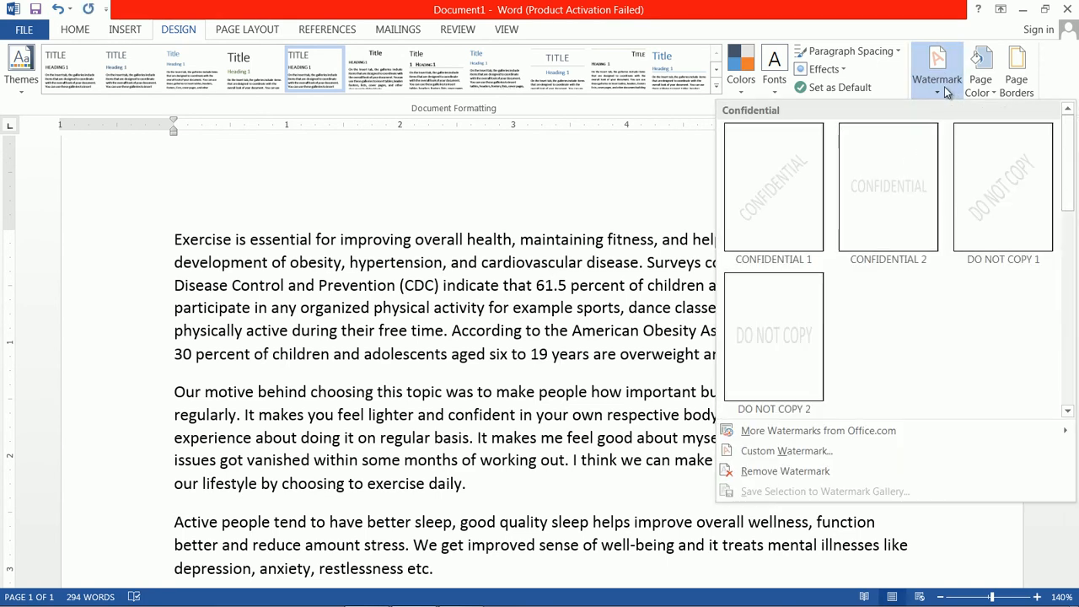
{"action": "left_click", "coordinate": [827, 450]}
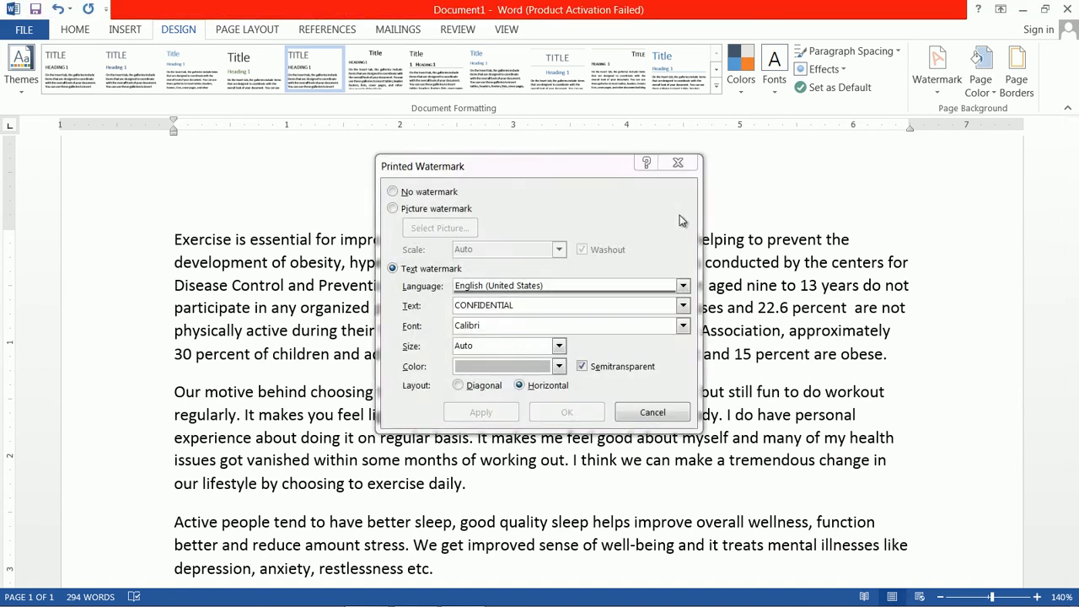
{"action": "left_click", "coordinate": [394, 271]}
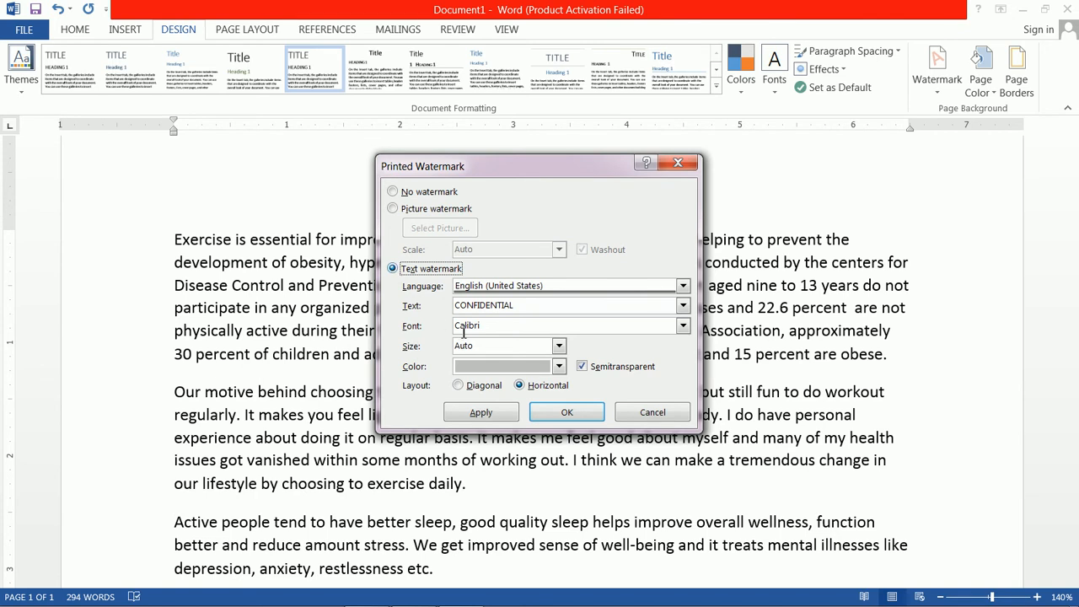
{"action": "left_click", "coordinate": [513, 308]}
{"action": "left_click_drag", "start_coordinate": [538, 305], "coordinate": [413, 305]}
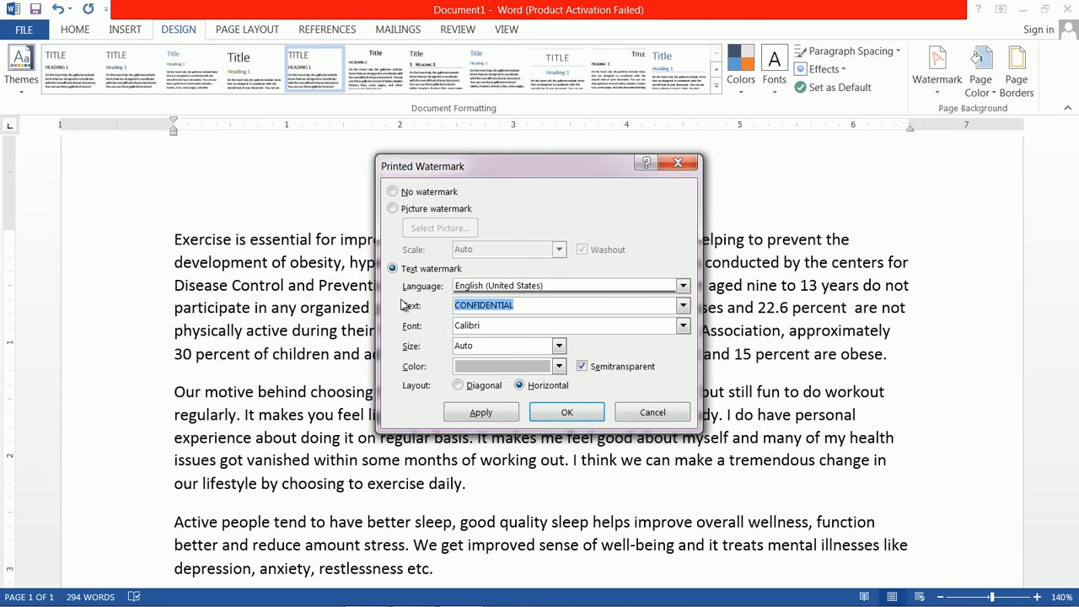
{"action": "type", "text": "Computer"}
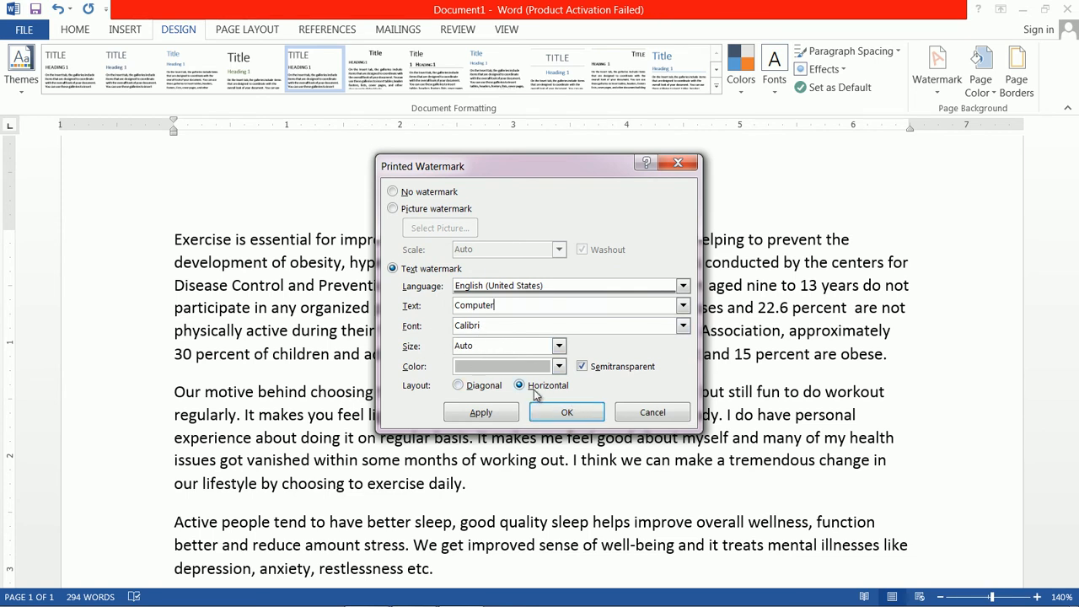
{"action": "left_click", "coordinate": [477, 388]}
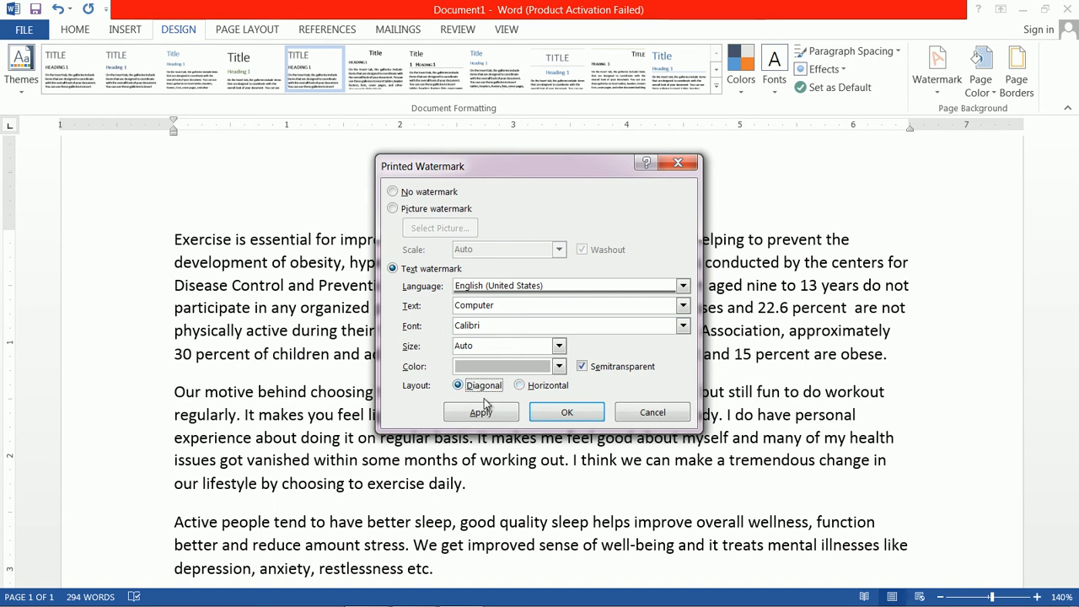
{"action": "left_click", "coordinate": [493, 412]}
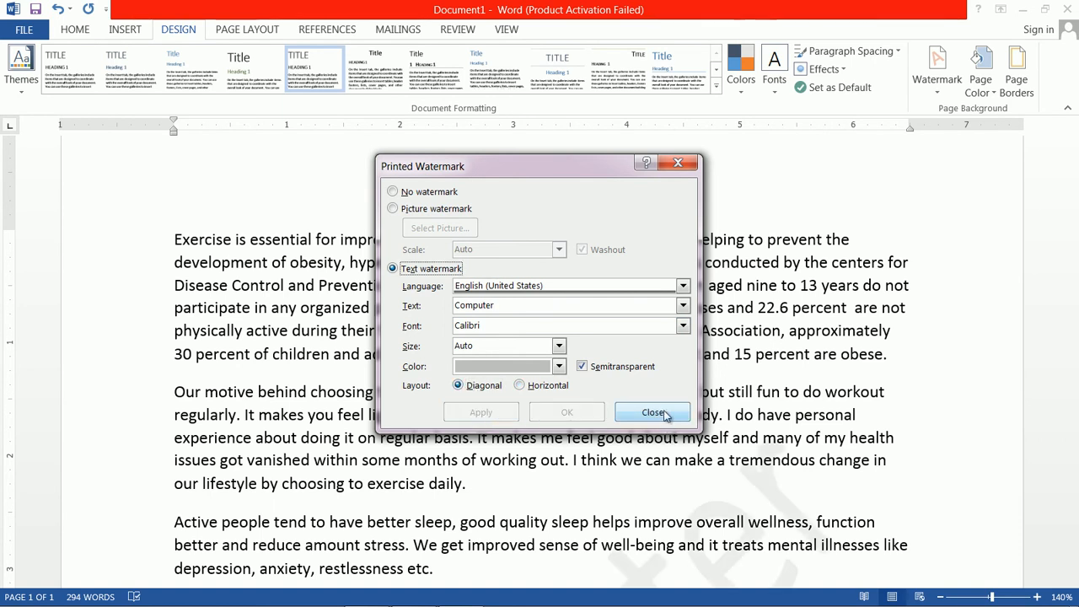
{"action": "left_click", "coordinate": [564, 412]}
Step: Review the diagonal "Computer" watermark across the page and remove it from the document
{"action": "scroll", "coordinate": [667, 417], "scroll_direction": "down", "scroll_amount": 15}
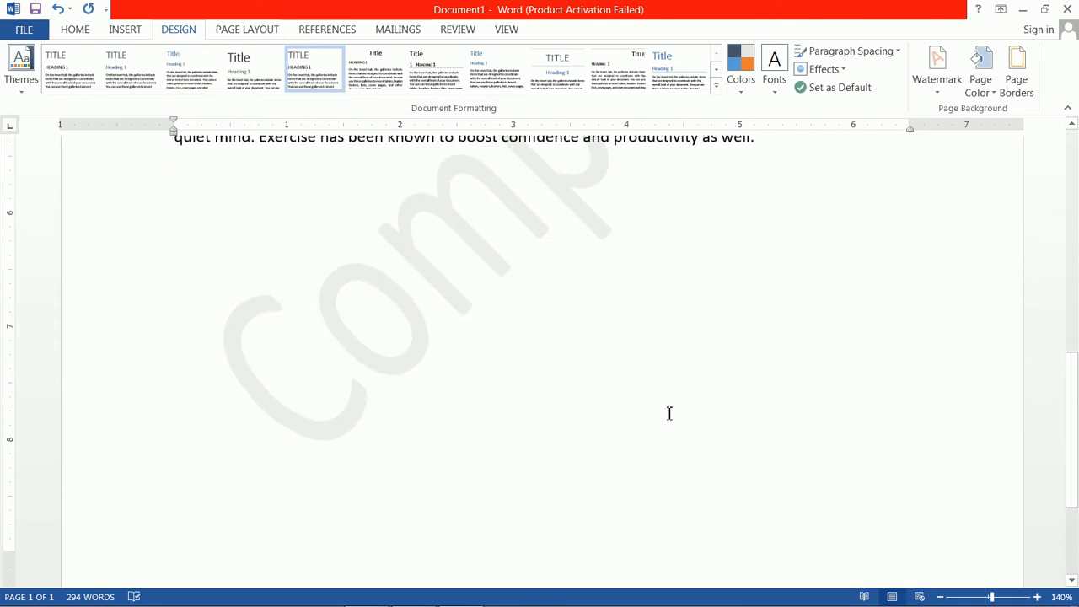
{"action": "scroll", "coordinate": [501, 309], "scroll_direction": "up", "scroll_amount": 3}
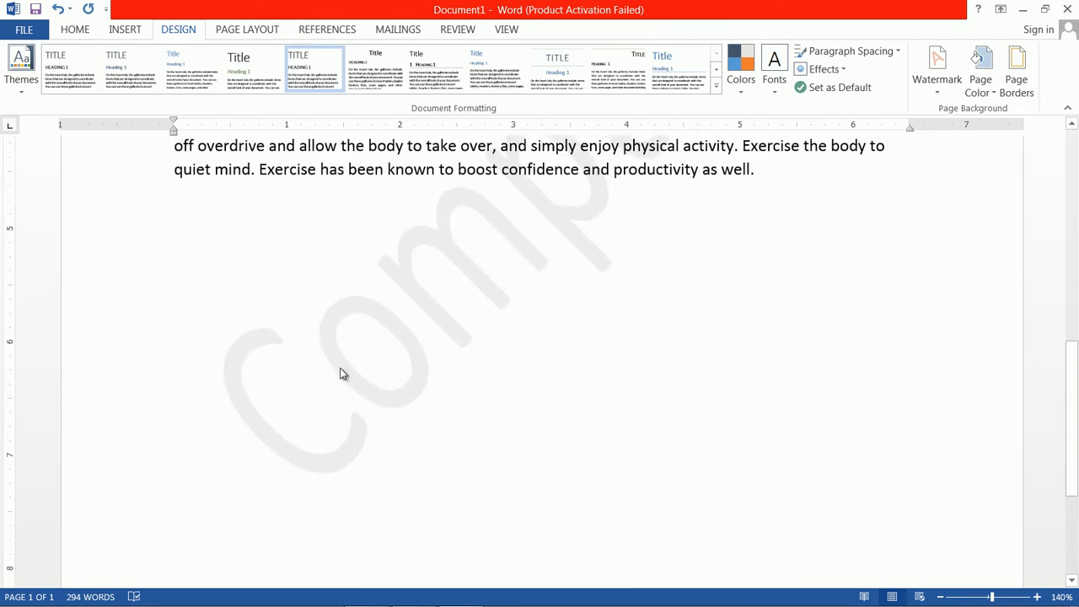
{"action": "scroll", "coordinate": [551, 277], "scroll_direction": "up", "scroll_amount": 5}
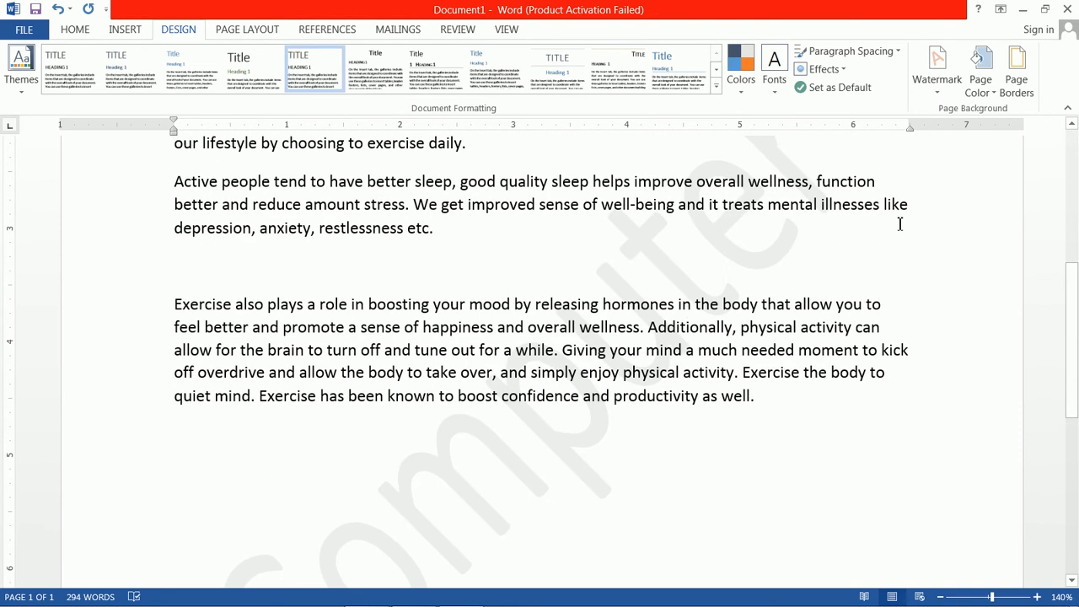
{"action": "scroll", "coordinate": [629, 372], "scroll_direction": "down", "scroll_amount": 5}
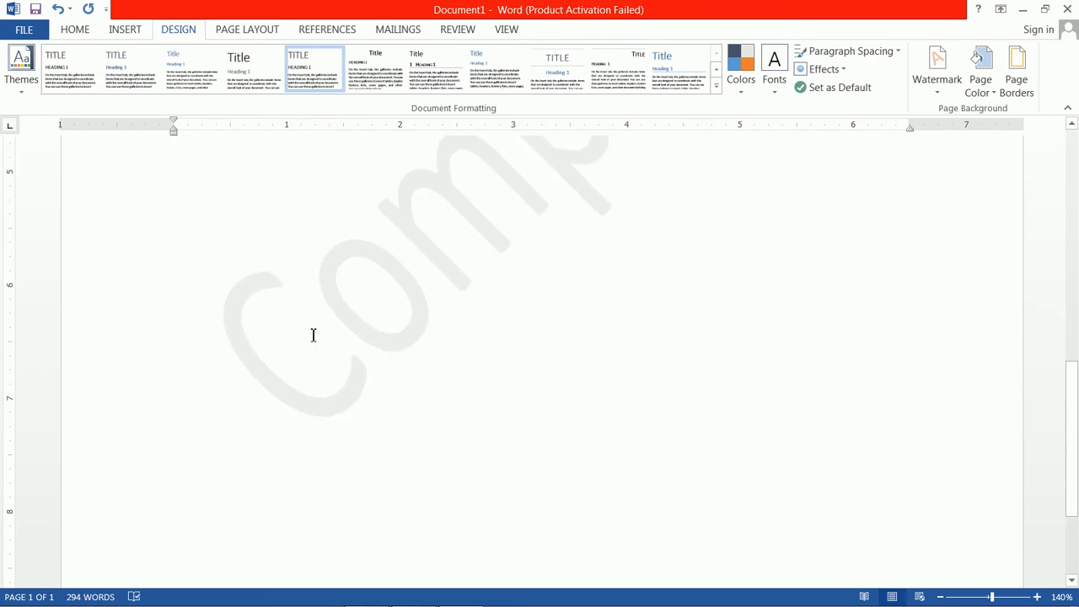
{"action": "scroll", "coordinate": [610, 199], "scroll_direction": "up", "scroll_amount": 8}
{"action": "scroll", "coordinate": [612, 200], "scroll_direction": "up", "scroll_amount": 6}
{"action": "left_click", "coordinate": [946, 88]}
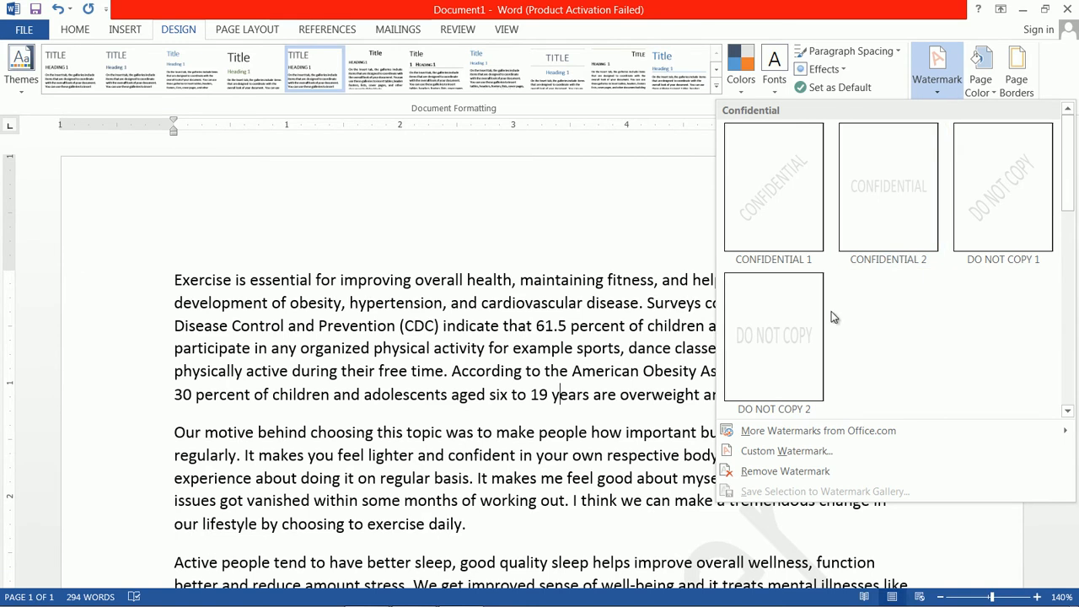
{"action": "left_click", "coordinate": [785, 472]}
Step: Add a custom picture watermark using Penguins from the Sample Pictures folder, with automatic scale and washout
{"action": "left_click", "coordinate": [938, 71]}
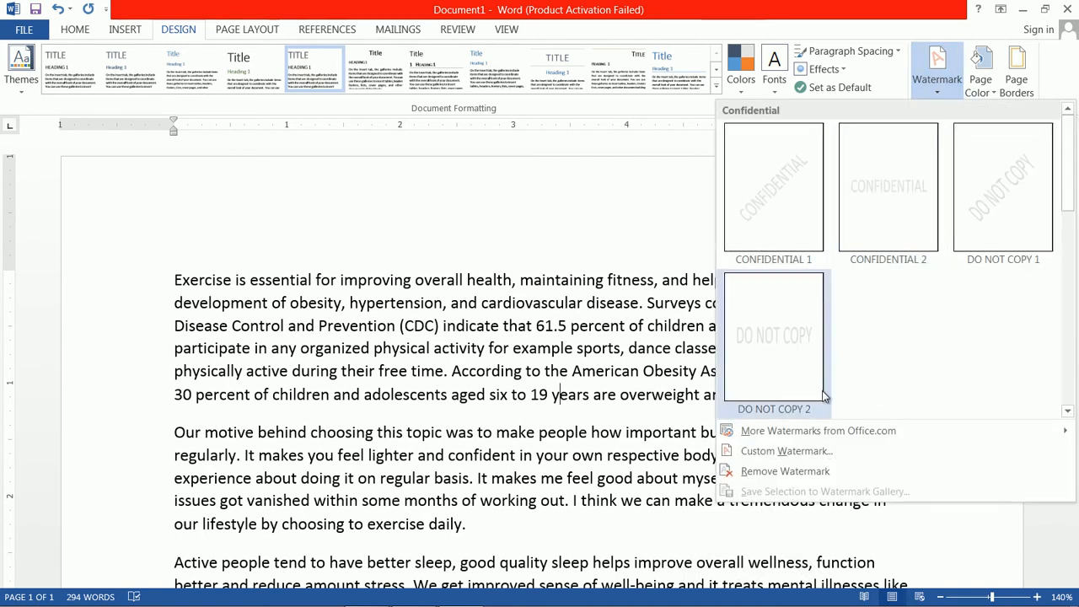
{"action": "left_click", "coordinate": [811, 457]}
{"action": "left_click", "coordinate": [429, 210]}
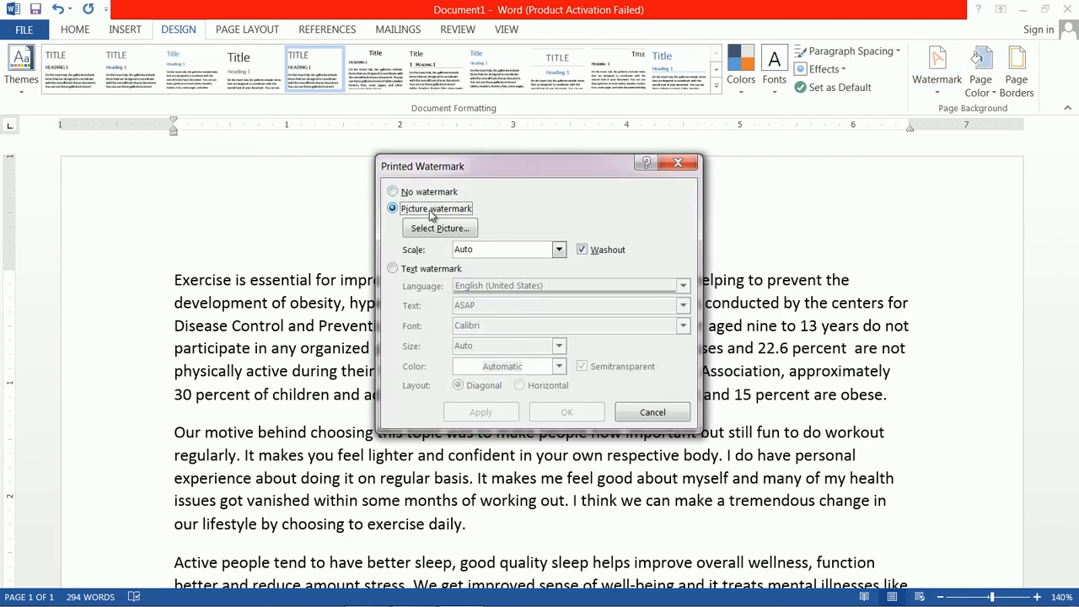
{"action": "left_click", "coordinate": [440, 229]}
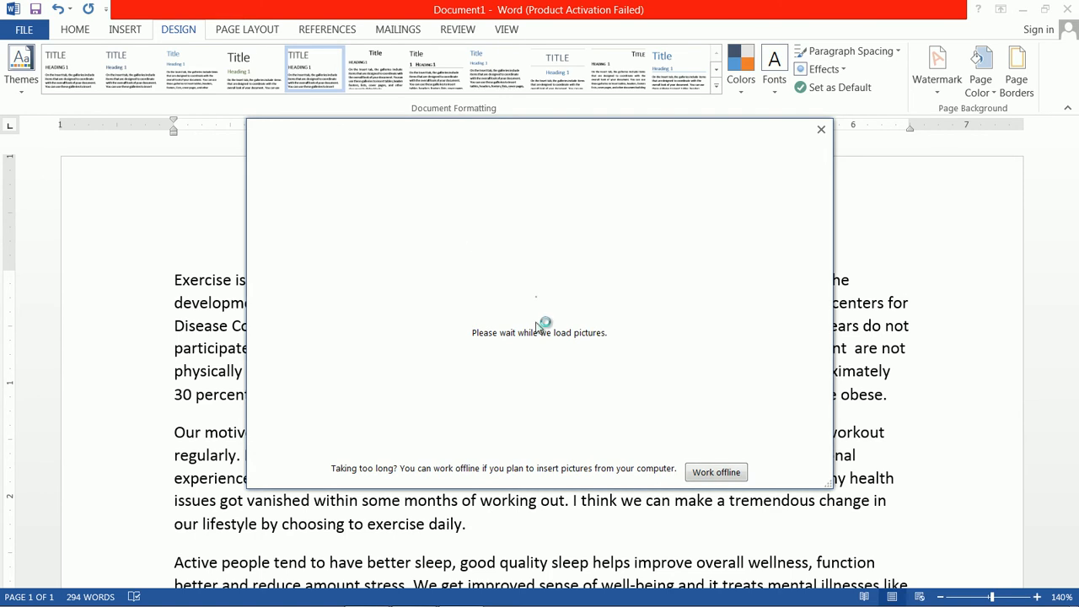
{"action": "left_click", "coordinate": [719, 474]}
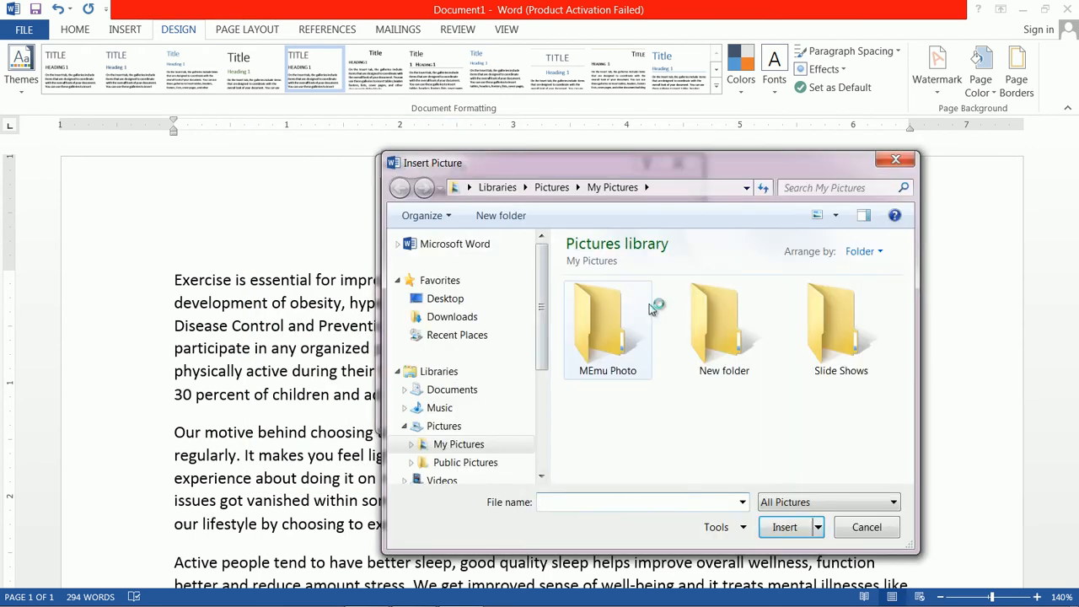
{"action": "double_click", "coordinate": [860, 350]}
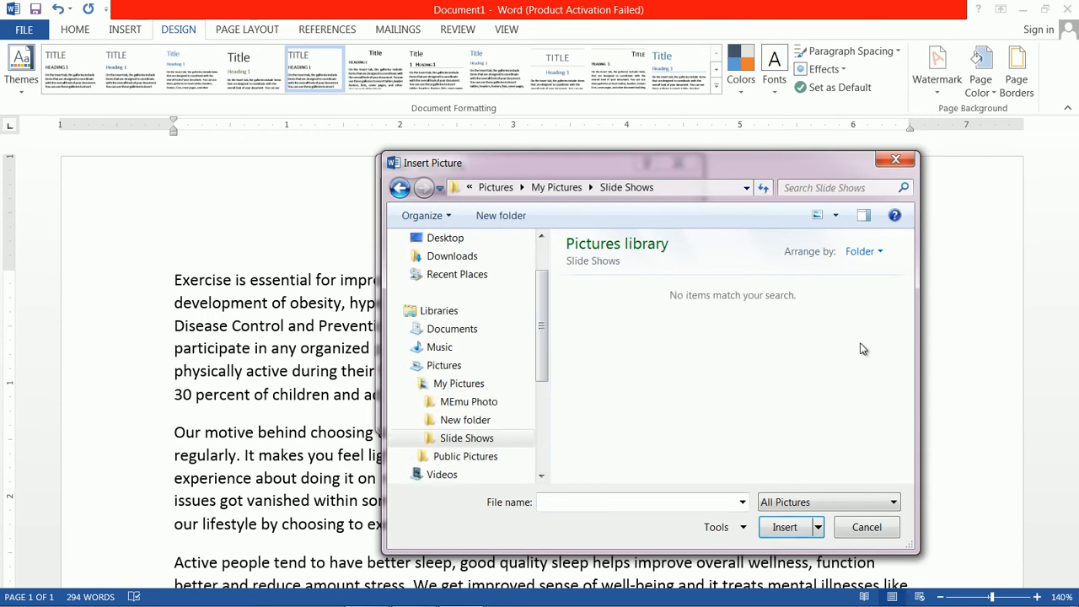
{"action": "left_click", "coordinate": [468, 386]}
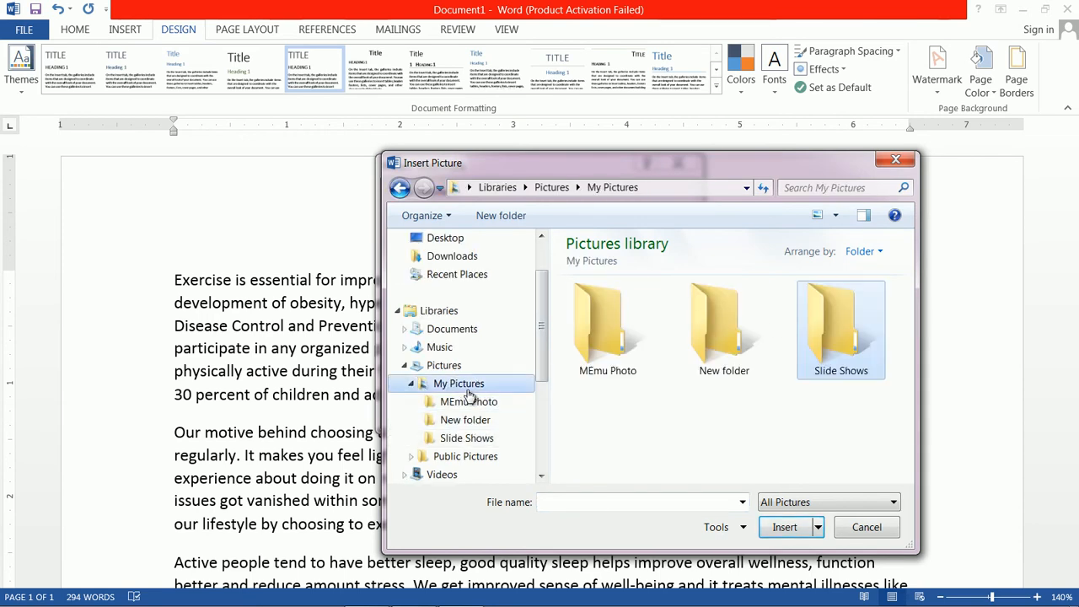
{"action": "left_click", "coordinate": [484, 462]}
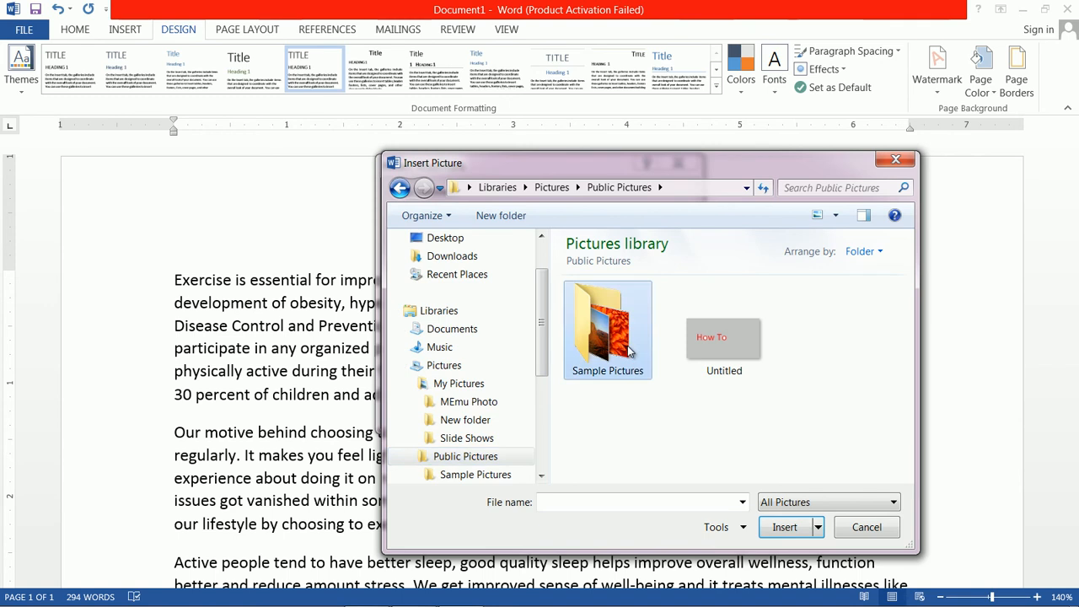
{"action": "double_click", "coordinate": [628, 354]}
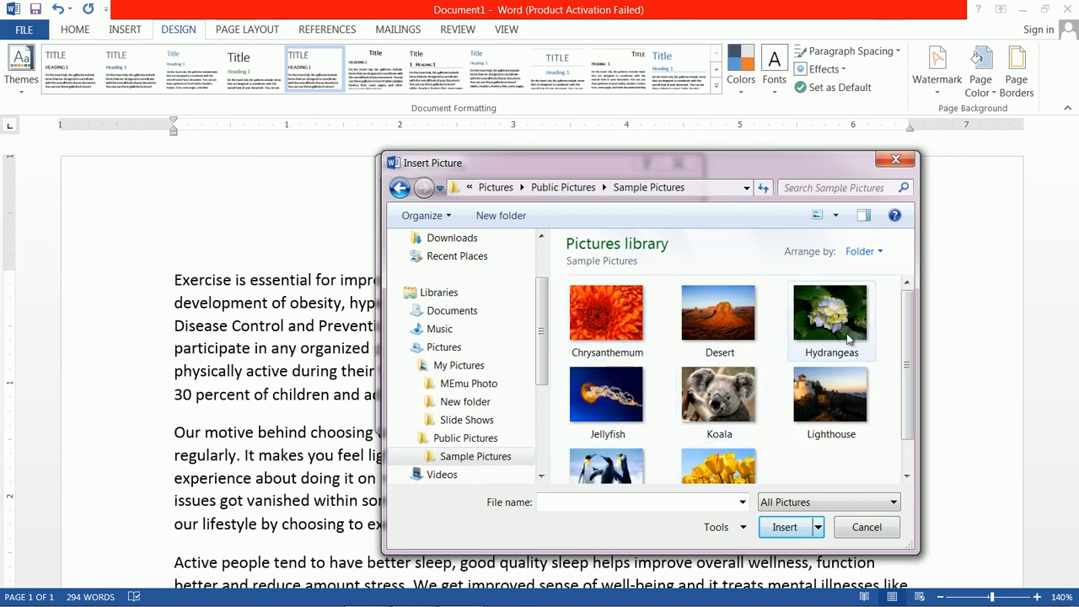
{"action": "left_click", "coordinate": [646, 472]}
{"action": "left_click", "coordinate": [801, 527]}
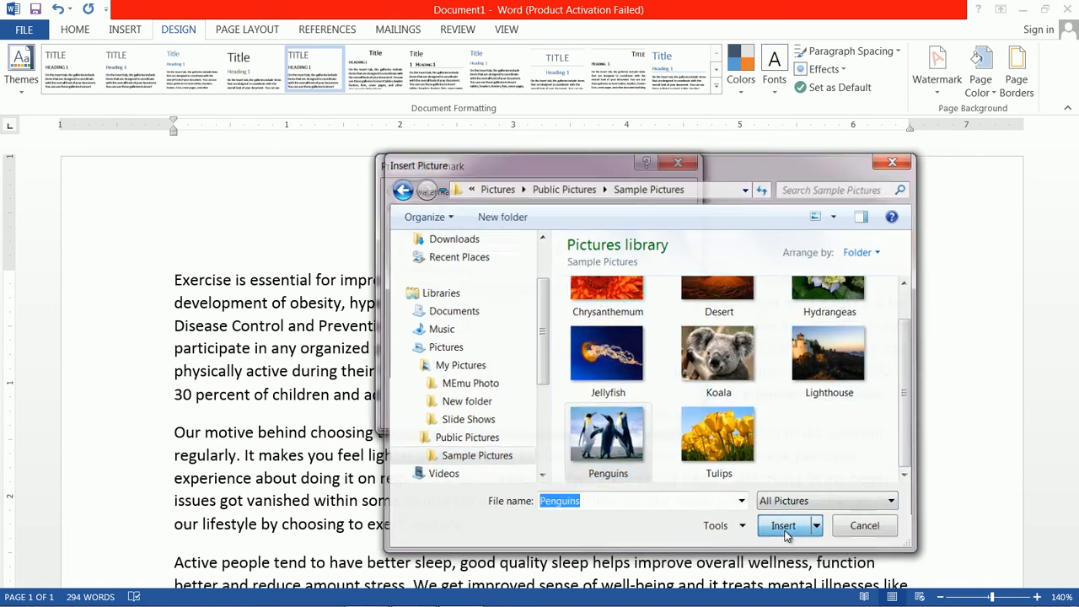
{"action": "left_click", "coordinate": [564, 412]}
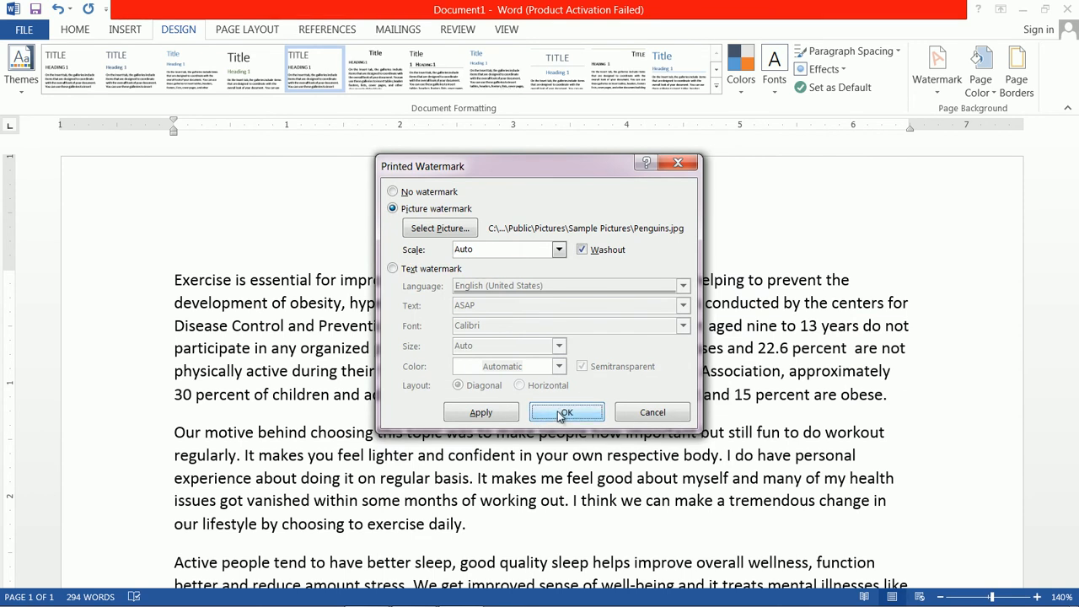
Step: Review the penguin picture watermark down the page and remove it from the document
{"action": "scroll", "coordinate": [790, 396], "scroll_direction": "down", "scroll_amount": 3}
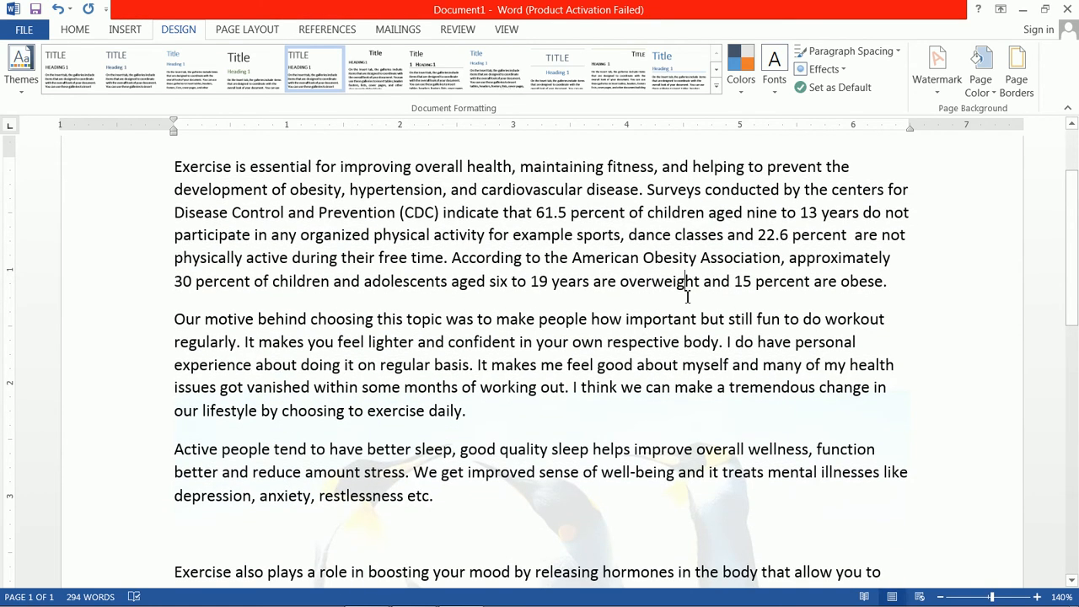
{"action": "scroll", "coordinate": [698, 282], "scroll_direction": "up", "scroll_amount": 3}
{"action": "scroll", "coordinate": [694, 279], "scroll_direction": "down", "scroll_amount": 3}
{"action": "scroll", "coordinate": [691, 301], "scroll_direction": "down", "scroll_amount": 3}
{"action": "scroll", "coordinate": [691, 301], "scroll_direction": "up", "scroll_amount": 1}
{"action": "scroll", "coordinate": [725, 397], "scroll_direction": "down", "scroll_amount": 3}
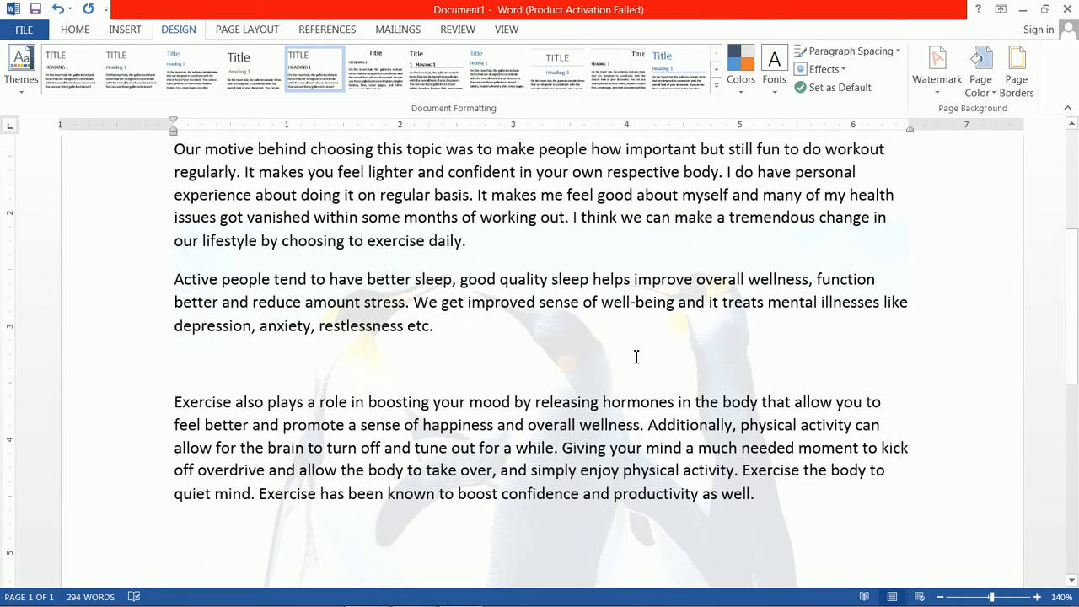
{"action": "scroll", "coordinate": [654, 371], "scroll_direction": "down", "scroll_amount": 6}
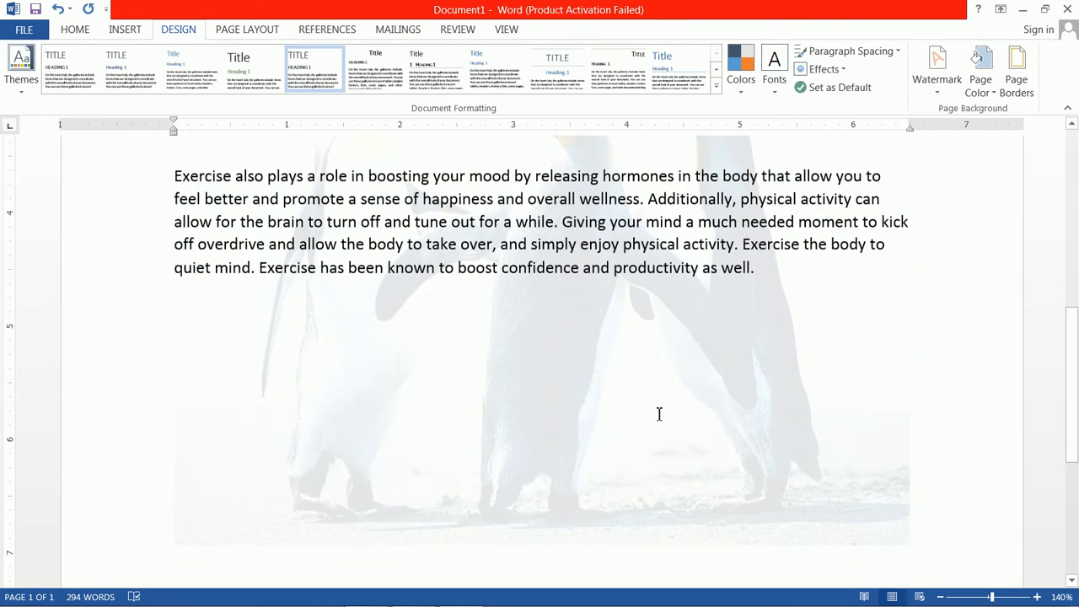
{"action": "scroll", "coordinate": [756, 356], "scroll_direction": "up", "scroll_amount": 12}
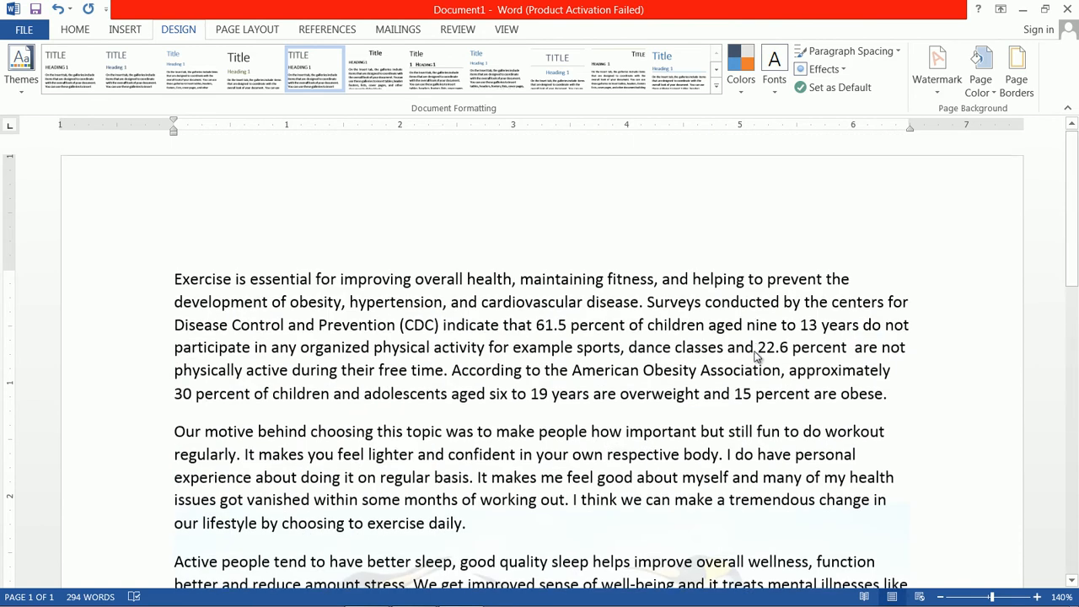
{"action": "left_click", "coordinate": [943, 84]}
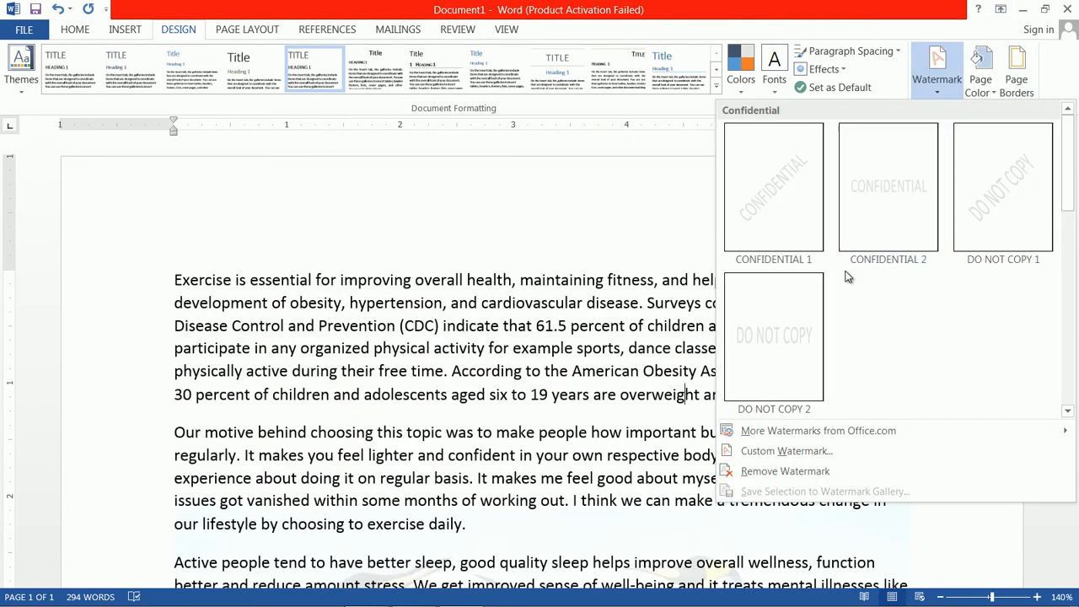
{"action": "left_click", "coordinate": [817, 471]}
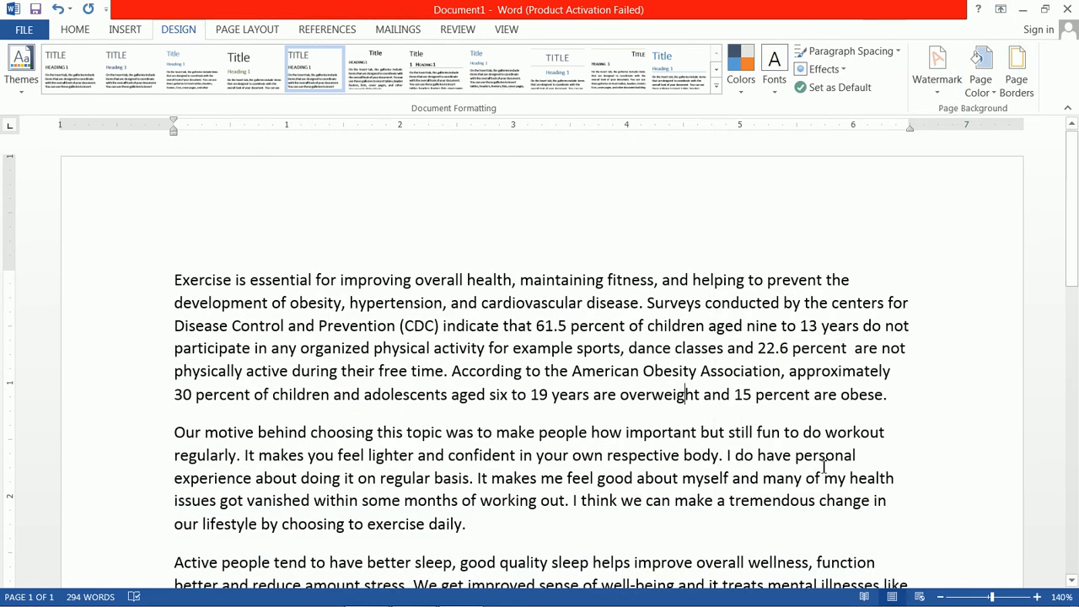
Step: Examine the page background color choices, including the custom color settings, without applying a color
{"action": "left_click", "coordinate": [989, 93]}
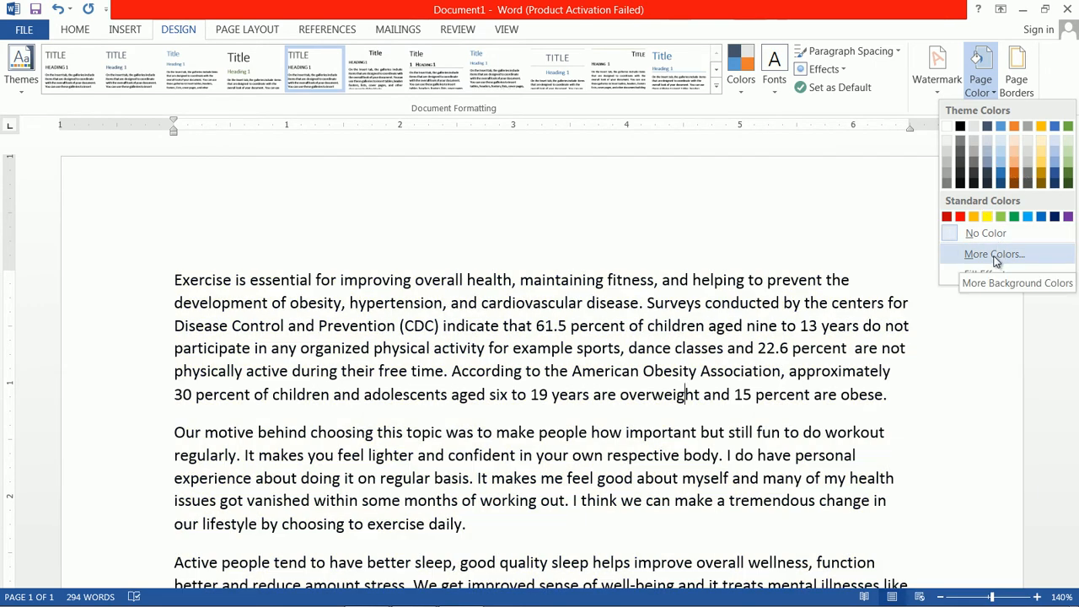
{"action": "left_click", "coordinate": [993, 255]}
{"action": "left_click", "coordinate": [495, 191]}
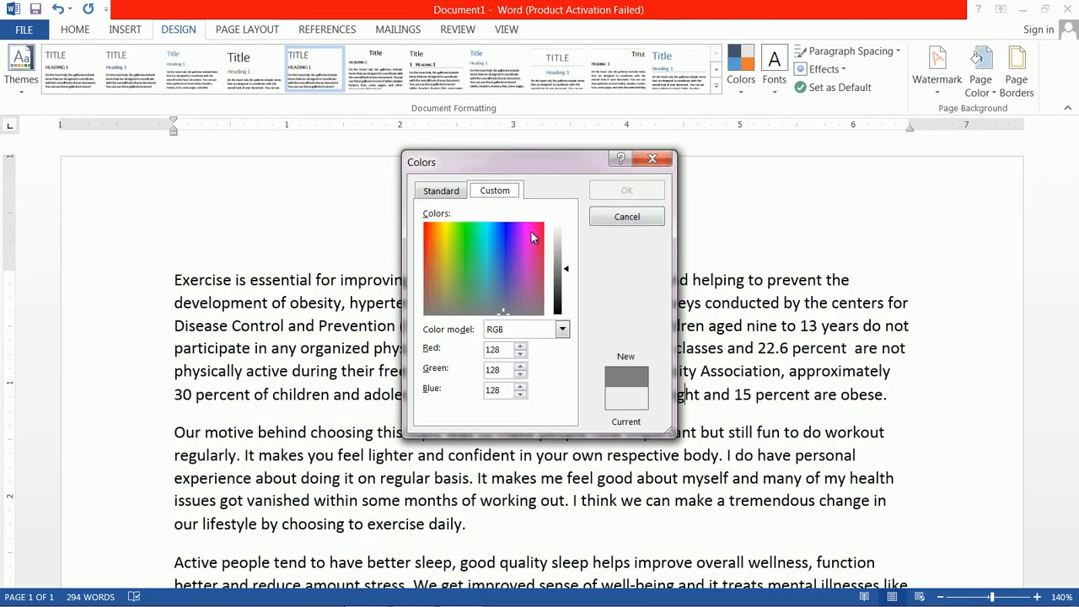
{"action": "left_click", "coordinate": [629, 217]}
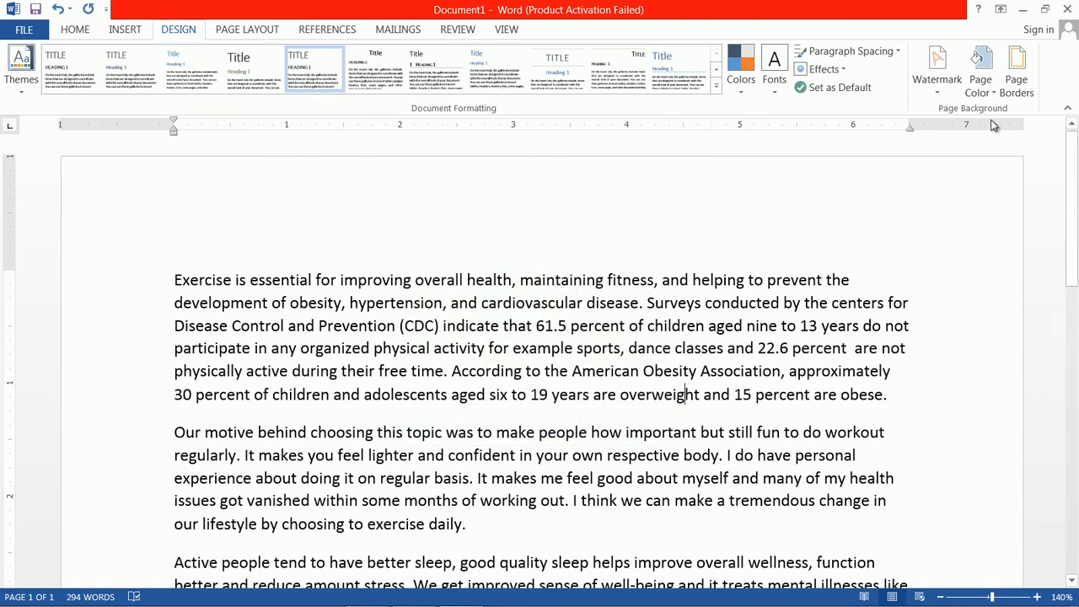
Step: Add a dashed ½ pt box border around the pages of the whole document
{"action": "left_click", "coordinate": [1020, 97]}
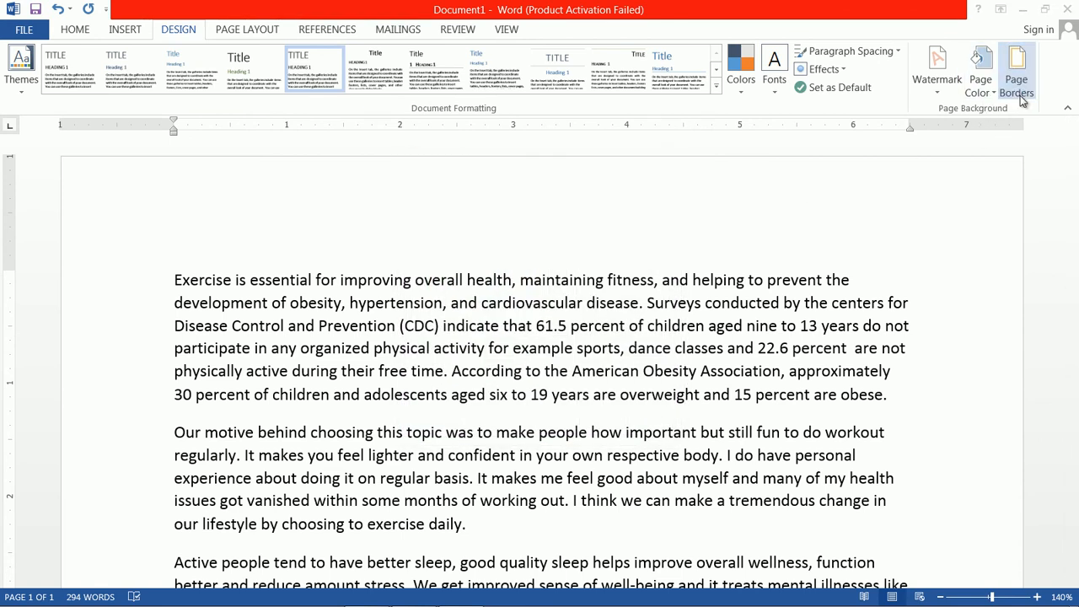
{"action": "left_click_drag", "start_coordinate": [611, 122], "coordinate": [854, 13]}
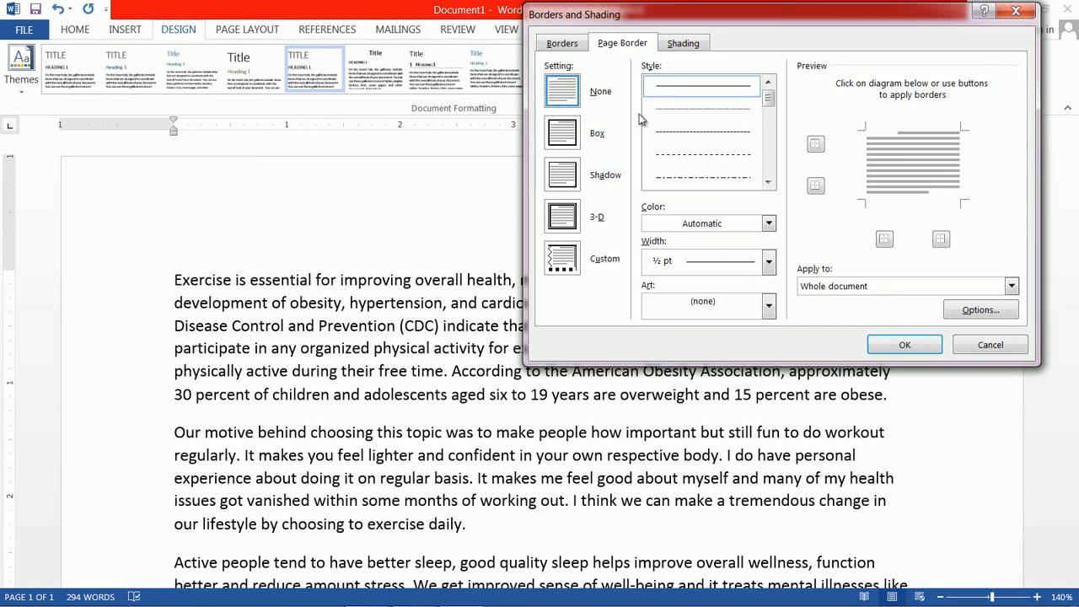
{"action": "left_click", "coordinate": [738, 156]}
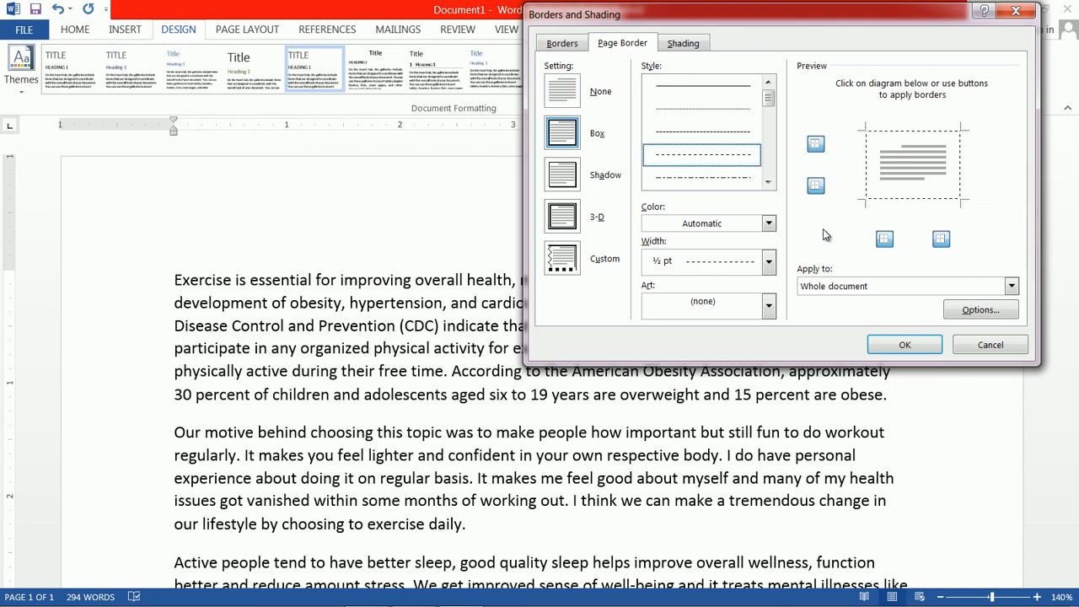
{"action": "left_click", "coordinate": [857, 288]}
{"action": "left_click", "coordinate": [856, 290]}
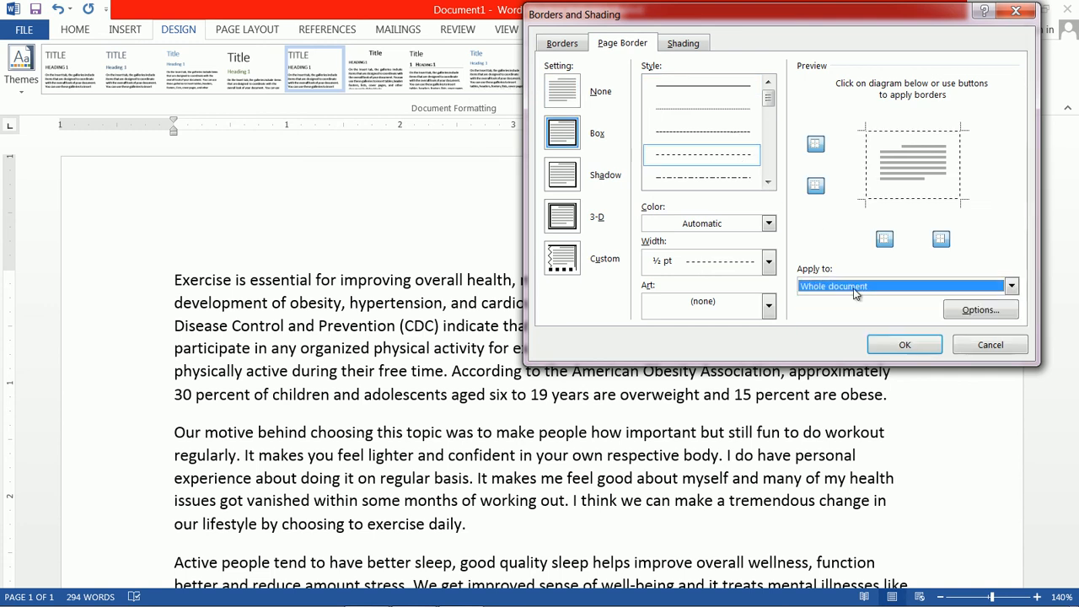
{"action": "left_click", "coordinate": [899, 348]}
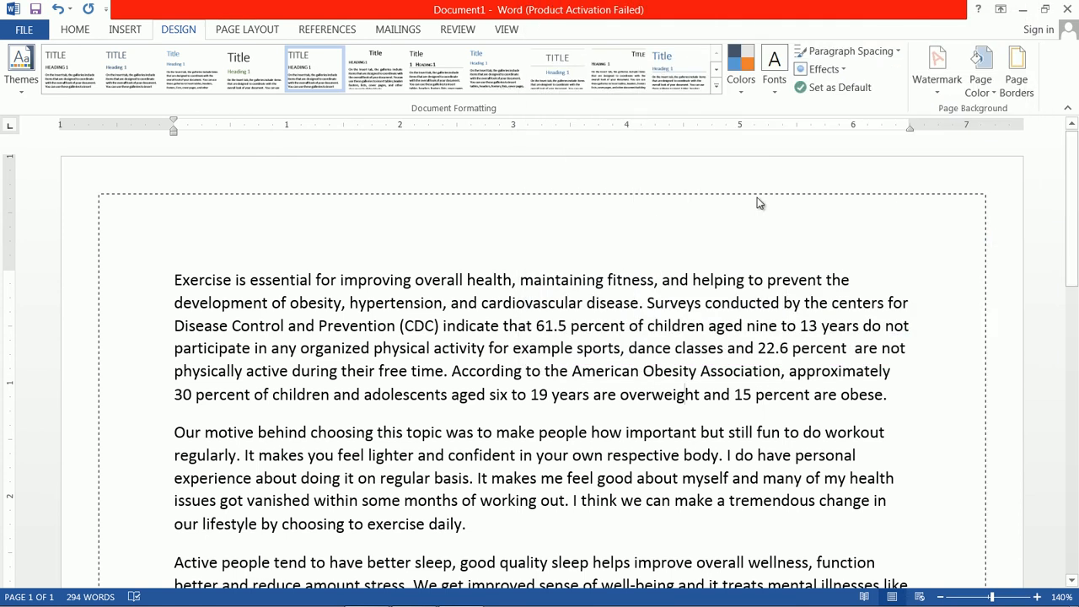
Step: Change the page border to a triple-line style with a width of ½ pt
{"action": "left_click", "coordinate": [1016, 94]}
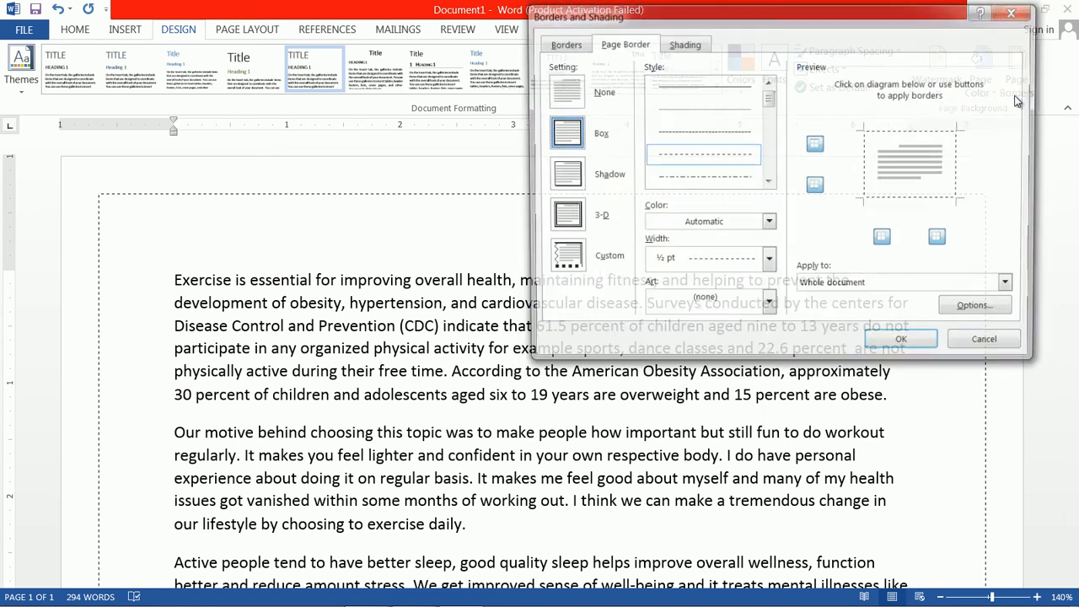
{"action": "left_click", "coordinate": [768, 264]}
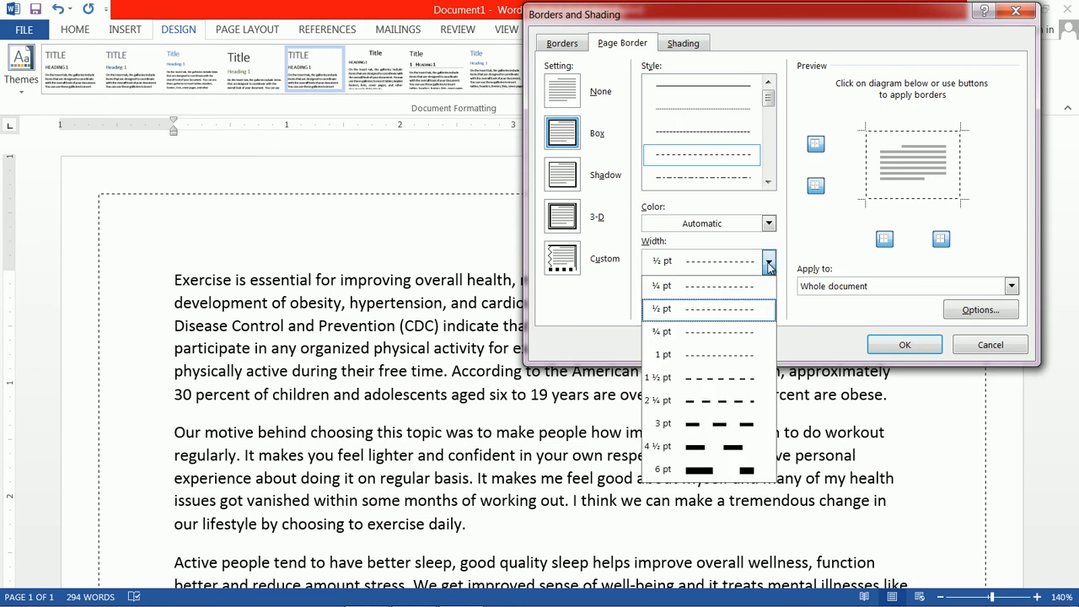
{"action": "left_click", "coordinate": [756, 425]}
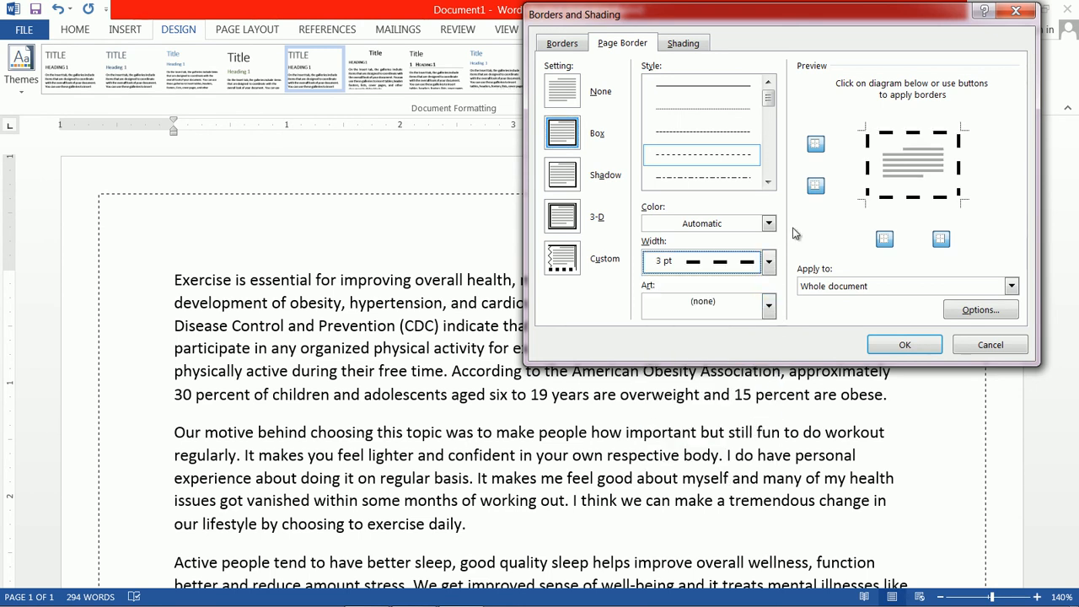
{"action": "left_click", "coordinate": [769, 183]}
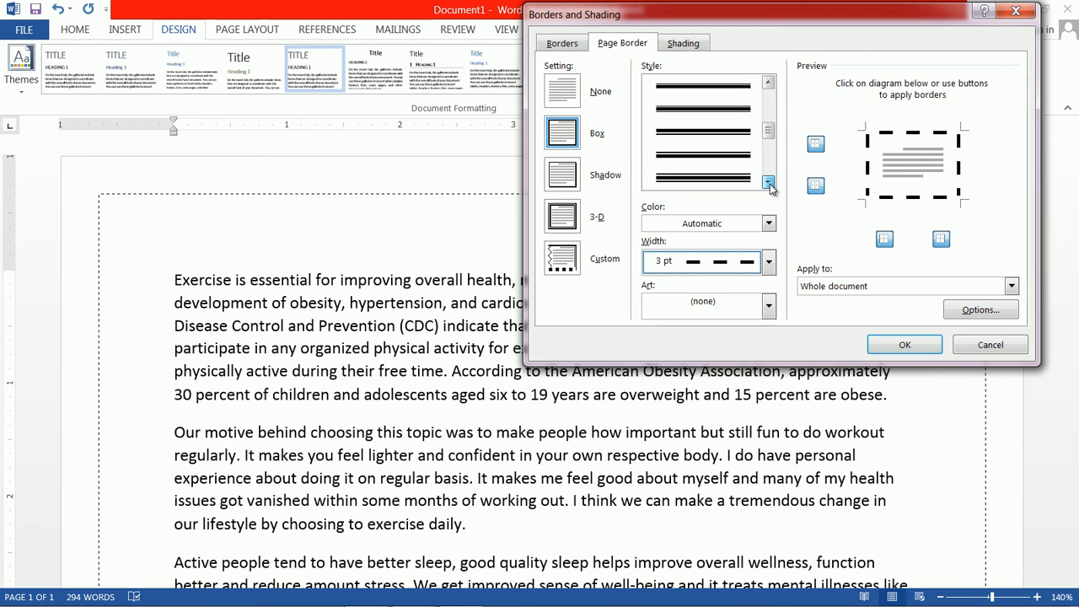
{"action": "left_click", "coordinate": [724, 177]}
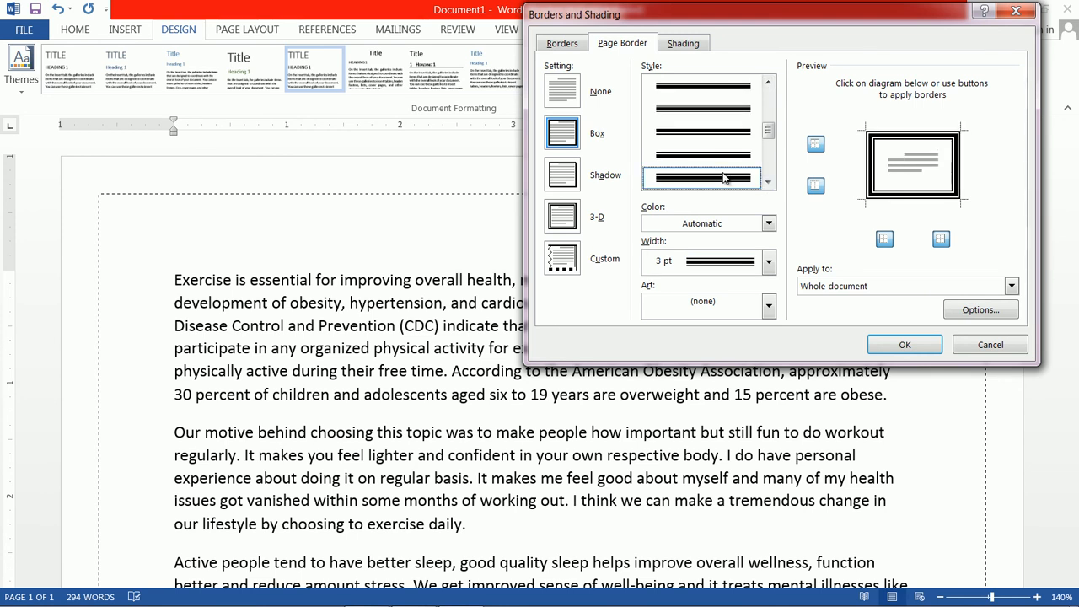
{"action": "left_click", "coordinate": [767, 263]}
{"action": "left_click", "coordinate": [750, 287]}
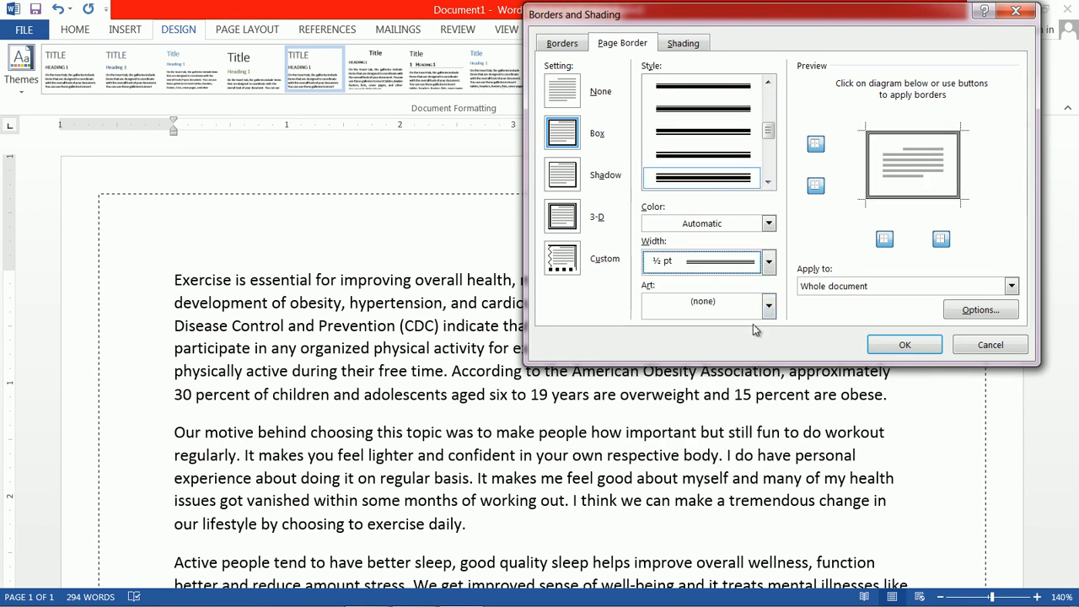
{"action": "left_click", "coordinate": [890, 345]}
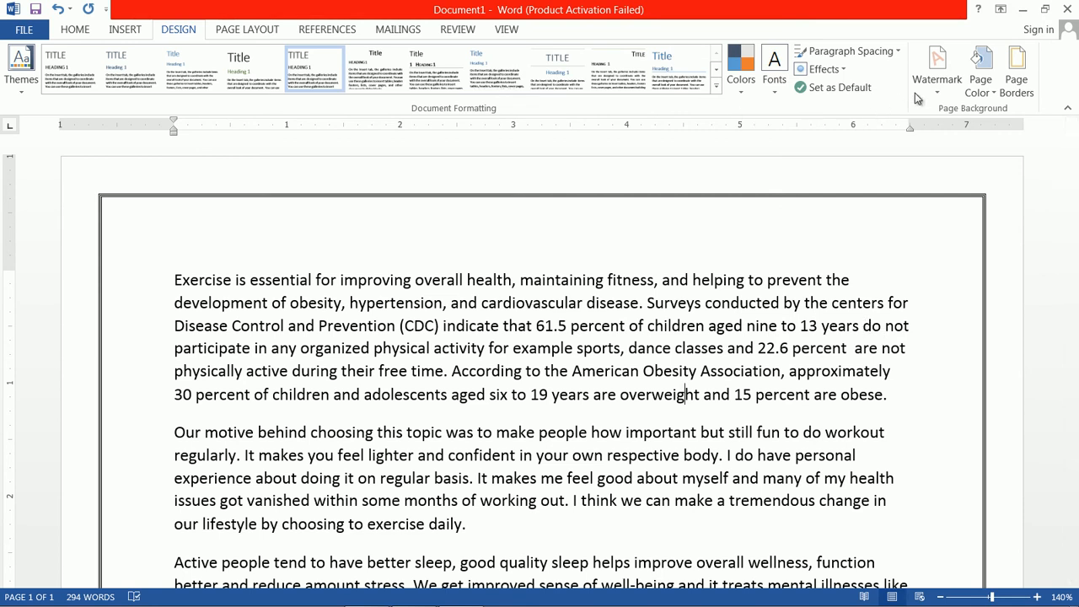
Step: Apply an art page border with a thick dark blue band and black interlocking line corners to the whole document
{"action": "left_click", "coordinate": [1017, 97]}
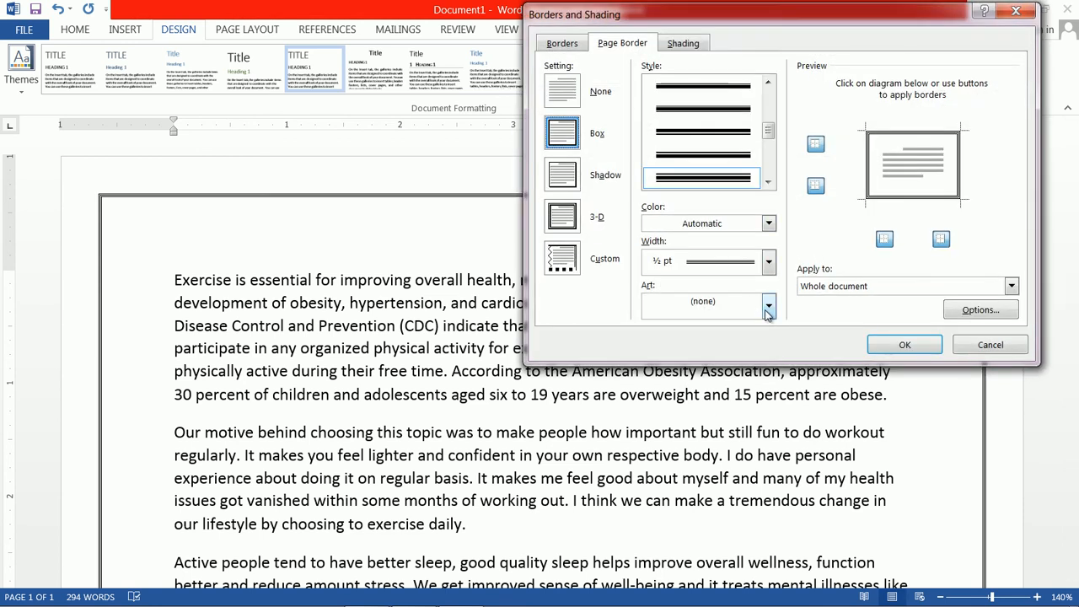
{"action": "left_click", "coordinate": [769, 309]}
{"action": "scroll", "coordinate": [773, 353], "scroll_direction": "down", "scroll_amount": 3}
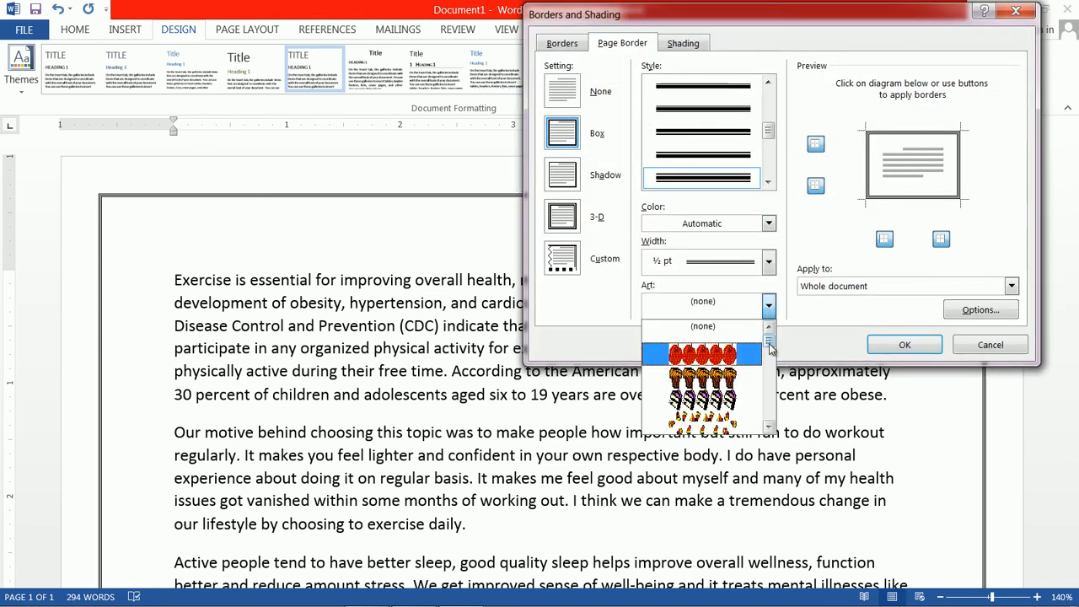
{"action": "mouse_move", "coordinate": [773, 353]}
{"action": "left_mouse_down"}
{"action": "mouse_move", "coordinate": [783, 377]}
{"action": "mouse_move", "coordinate": [769, 368]}
{"action": "left_mouse_up"}
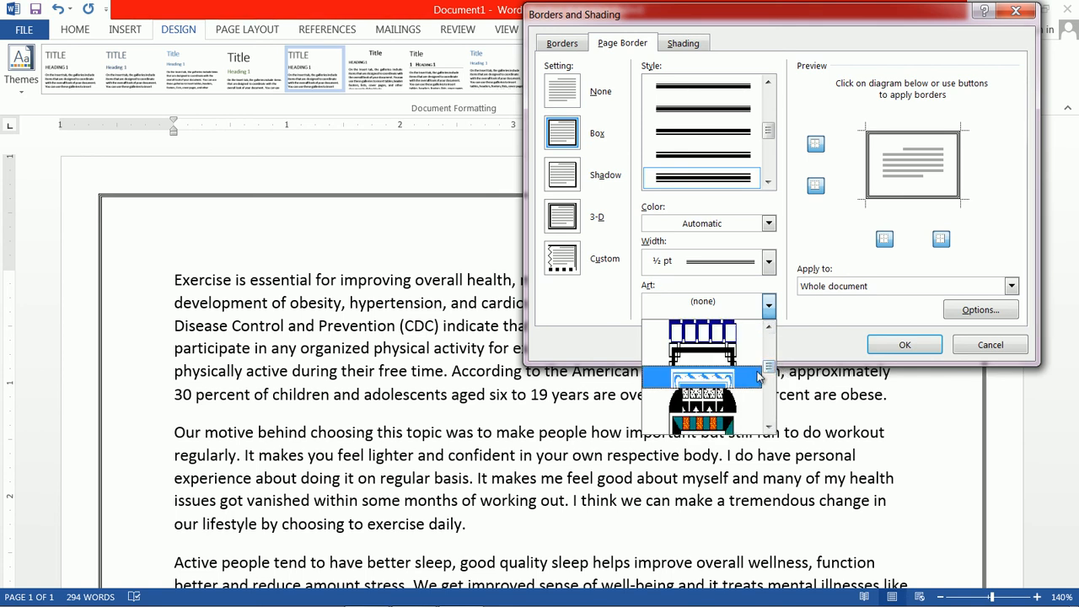
{"action": "left_click", "coordinate": [743, 363]}
{"action": "left_click", "coordinate": [901, 344]}
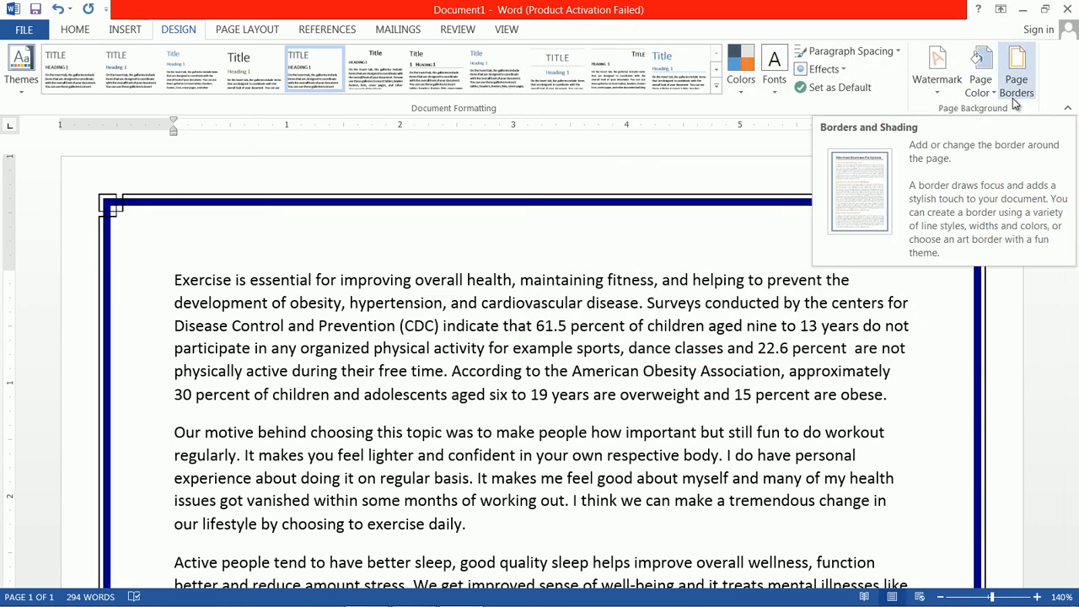
{"action": "left_click", "coordinate": [21, 67]}
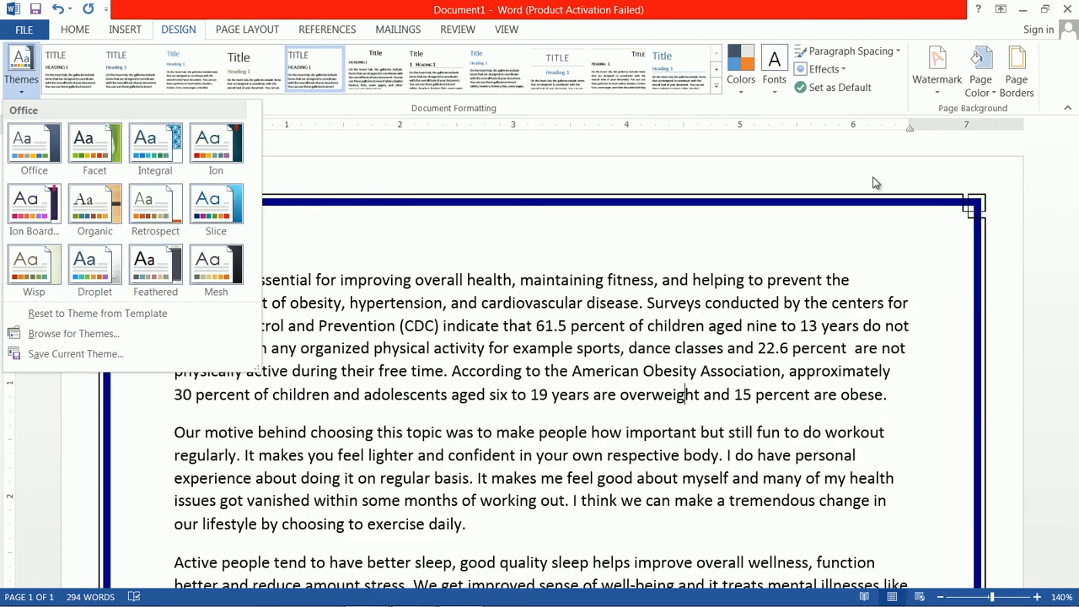
{"action": "left_click", "coordinate": [845, 162]}
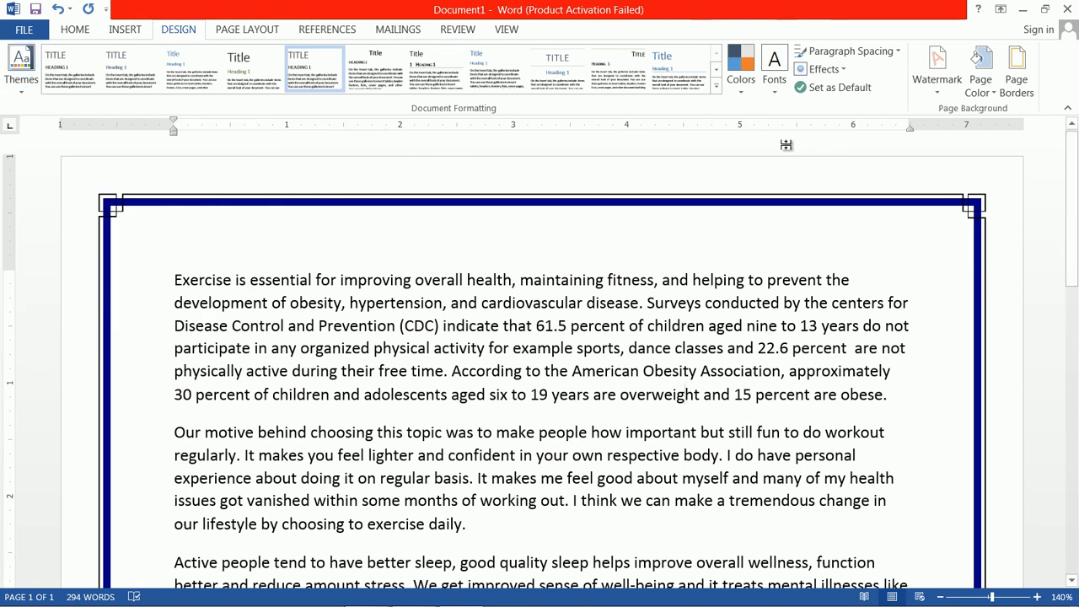